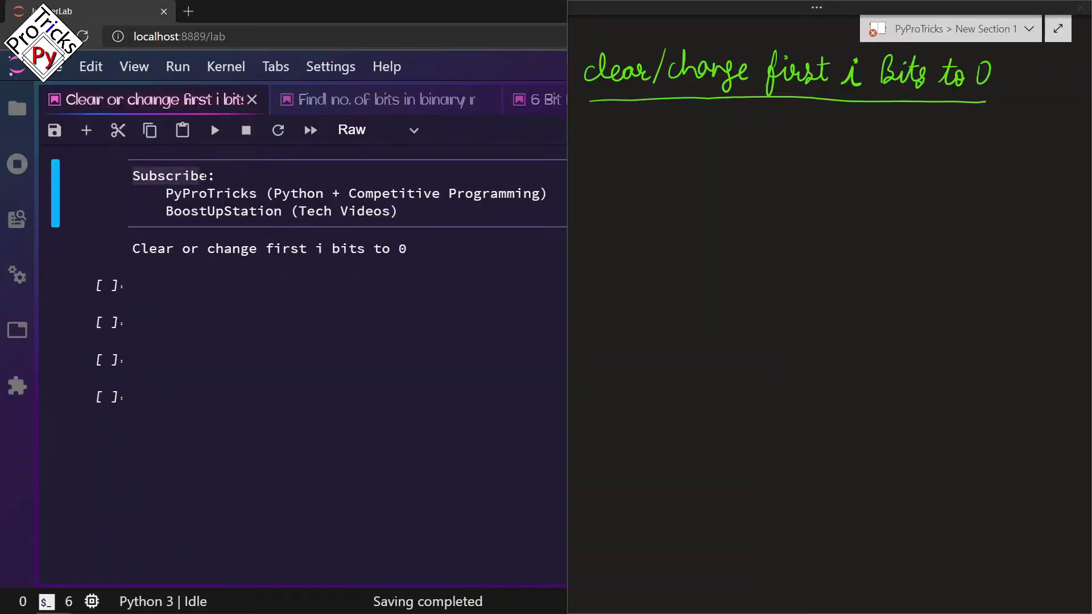
- Highlight the Subscribe lines and the 'Clear or change first i bits' title in the raw cell
mouse_move(132, 175)
mouse_down()
mouse_move(457, 194)
mouse_move(444, 211)
mouse_up()
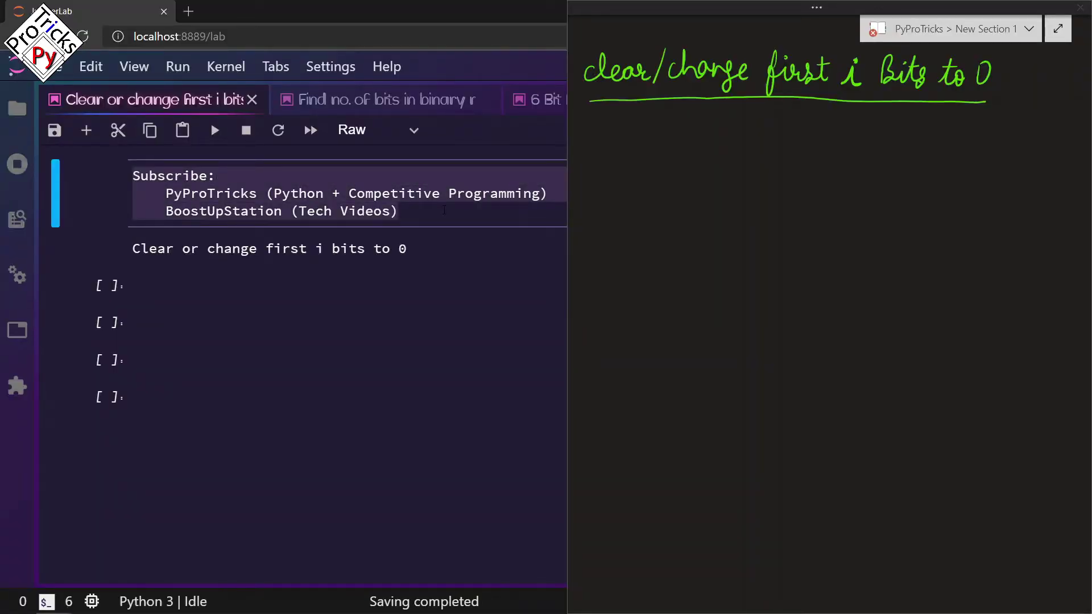
drag(132, 248, 418, 248)
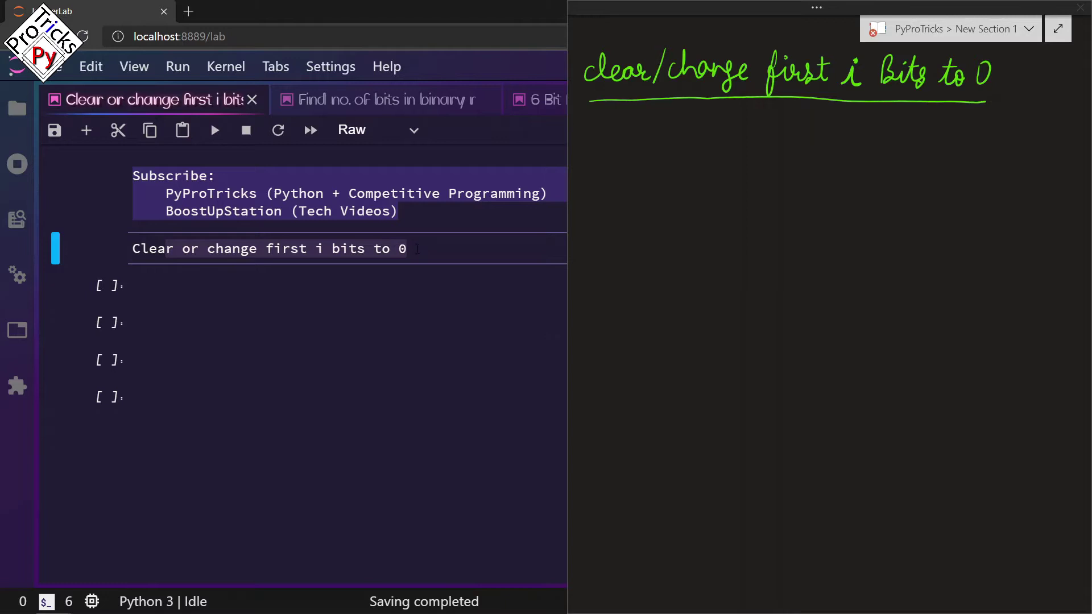
- Handwrite num=171 → 10101011 at the top of the OneNote page
key(shift+Return)
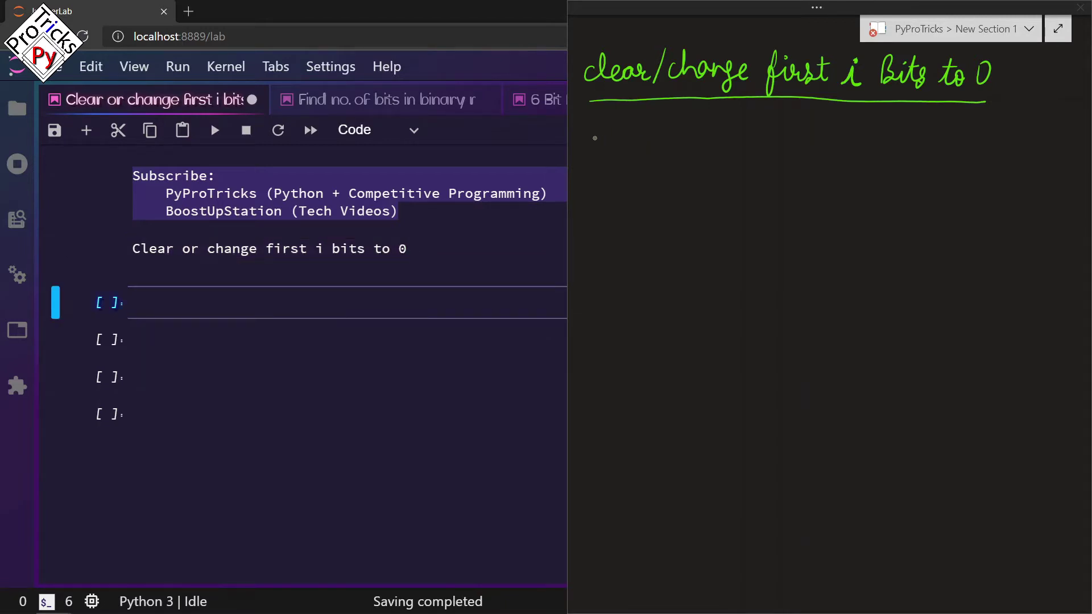
drag(589, 135, 655, 141)
drag(661, 135, 663, 149)
mouse_move(668, 132)
mouse_down()
mouse_move(683, 132)
mouse_move(677, 150)
mouse_move(751, 139)
mouse_up()
mouse_move(745, 133)
mouse_down()
mouse_move(747, 146)
mouse_move(793, 149)
mouse_move(810, 138)
mouse_move(836, 151)
mouse_up()
mouse_move(855, 135)
mouse_down()
mouse_move(876, 154)
mouse_move(893, 136)
mouse_up()
mouse_move(916, 131)
mouse_down()
mouse_move(916, 152)
mouse_move(931, 153)
mouse_up()
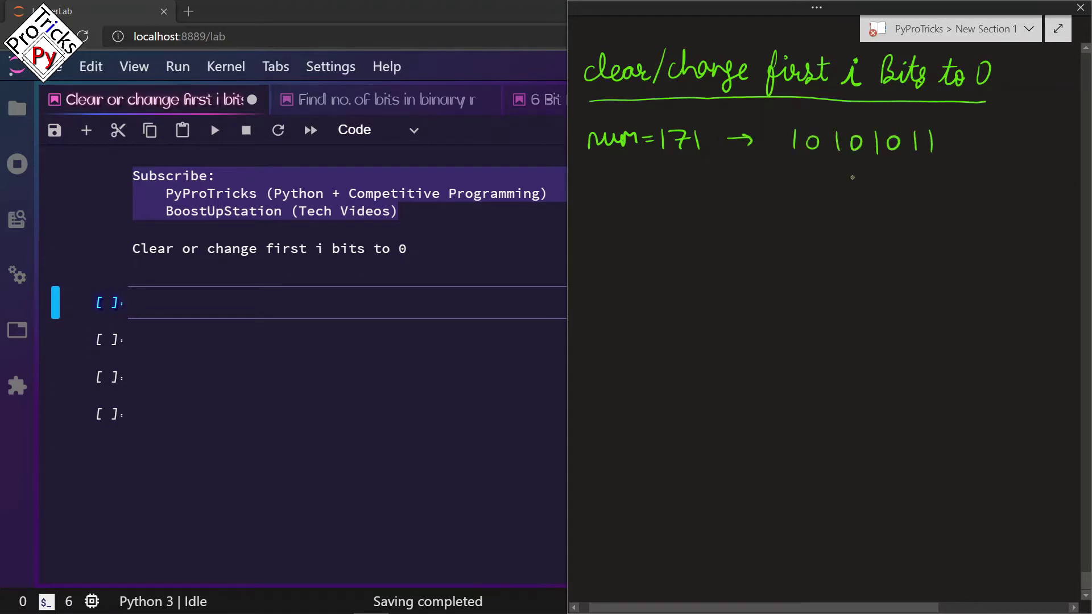
- Write i=4 below and bracket the first four bits of 10101011
mouse_move(623, 187)
mouse_down()
mouse_move(632, 198)
mouse_move(626, 182)
mouse_move(650, 187)
mouse_up()
mouse_move(641, 194)
mouse_down()
mouse_move(676, 190)
mouse_move(669, 199)
mouse_up()
mouse_move(783, 155)
mouse_down()
mouse_move(783, 170)
mouse_move(868, 158)
mouse_up()
- Write output → 00001011 with a boxed 11 labelled integer
mouse_move(737, 205)
mouse_down()
mouse_move(733, 215)
mouse_move(765, 225)
mouse_move(791, 205)
mouse_move(771, 200)
mouse_up()
drag(796, 210, 856, 212)
drag(878, 211, 880, 210)
mouse_move(895, 208)
mouse_down()
mouse_move(888, 216)
mouse_move(919, 225)
mouse_move(937, 210)
mouse_move(956, 224)
mouse_move(1042, 230)
mouse_move(1010, 244)
mouse_move(1055, 221)
mouse_move(1035, 188)
mouse_move(1055, 166)
mouse_move(1058, 208)
mouse_move(1068, 193)
mouse_move(1077, 203)
mouse_up()
click(1043, 171)
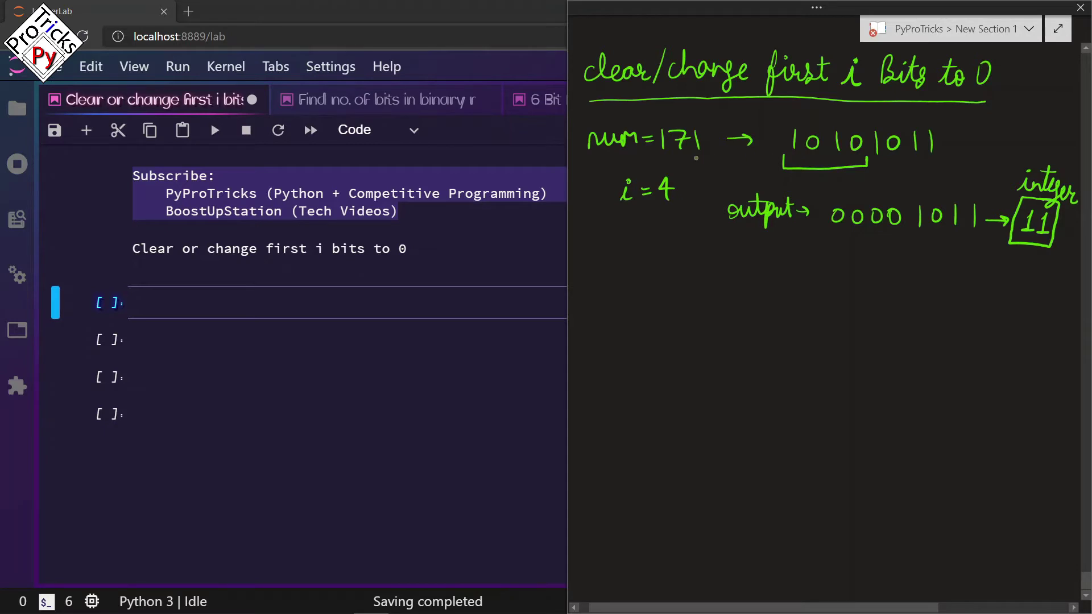
drag(687, 169, 708, 160)
mouse_move(790, 168)
mouse_down()
mouse_move(871, 156)
mouse_move(869, 171)
mouse_up()
mouse_move(1018, 247)
mouse_down()
mouse_move(1033, 250)
mouse_move(1021, 256)
mouse_up()
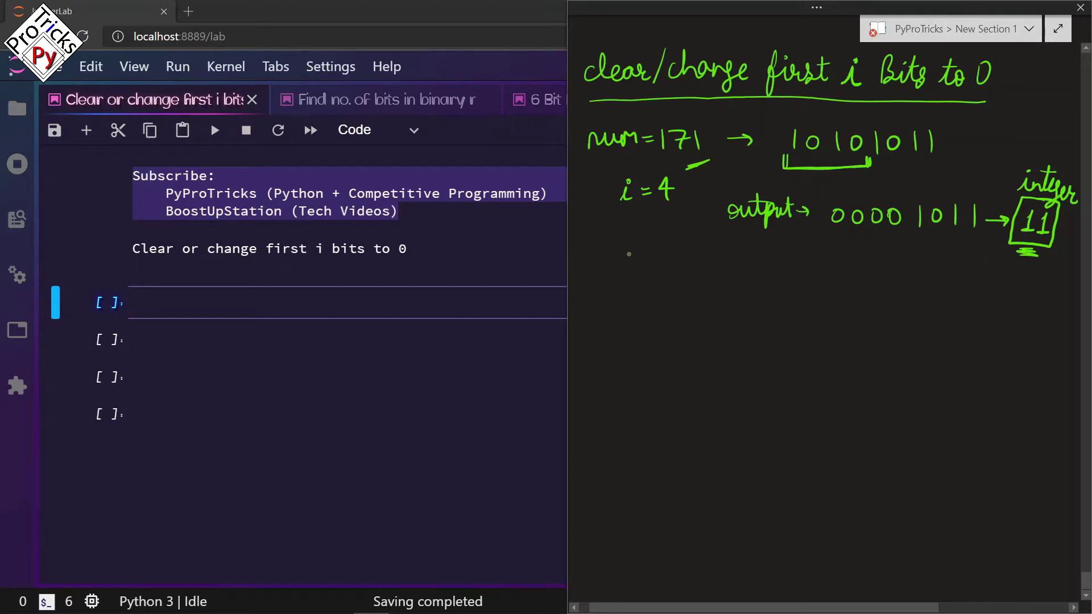
- Write 'count of no. of Bits in Number(171)', underline Number, add '→ 8' and '(Video)'
mouse_move(605, 255)
mouse_down()
mouse_move(606, 265)
mouse_move(667, 266)
mouse_up()
mouse_move(655, 254)
mouse_down()
mouse_move(701, 277)
mouse_move(773, 273)
mouse_up()
mouse_move(785, 256)
mouse_down()
mouse_move(836, 286)
mouse_move(911, 265)
mouse_move(988, 297)
mouse_move(1037, 298)
mouse_up()
drag(1046, 277, 1039, 312)
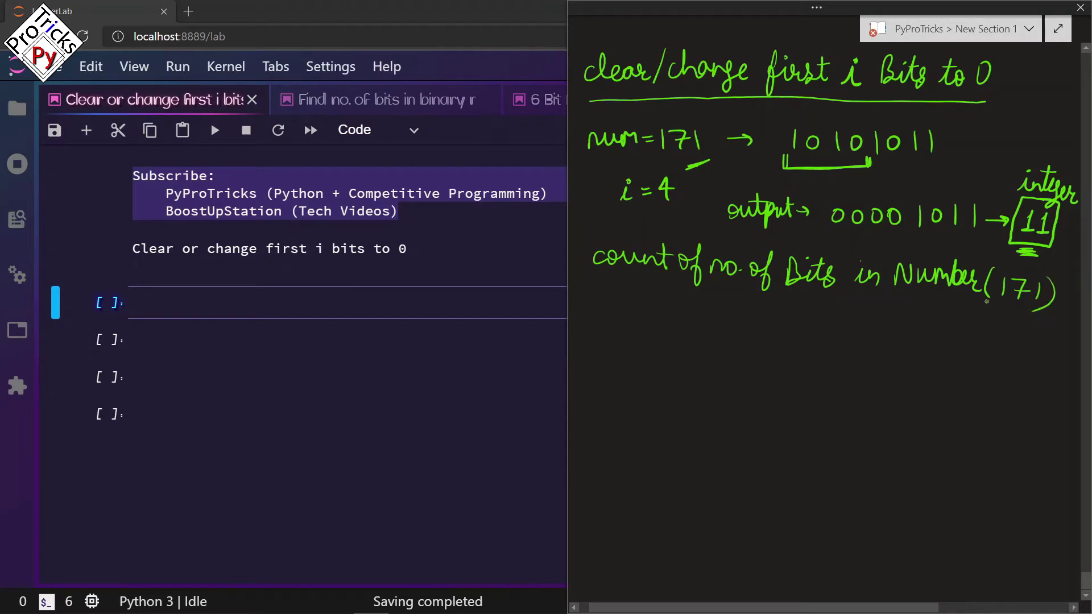
drag(894, 296, 961, 298)
drag(869, 299, 1021, 314)
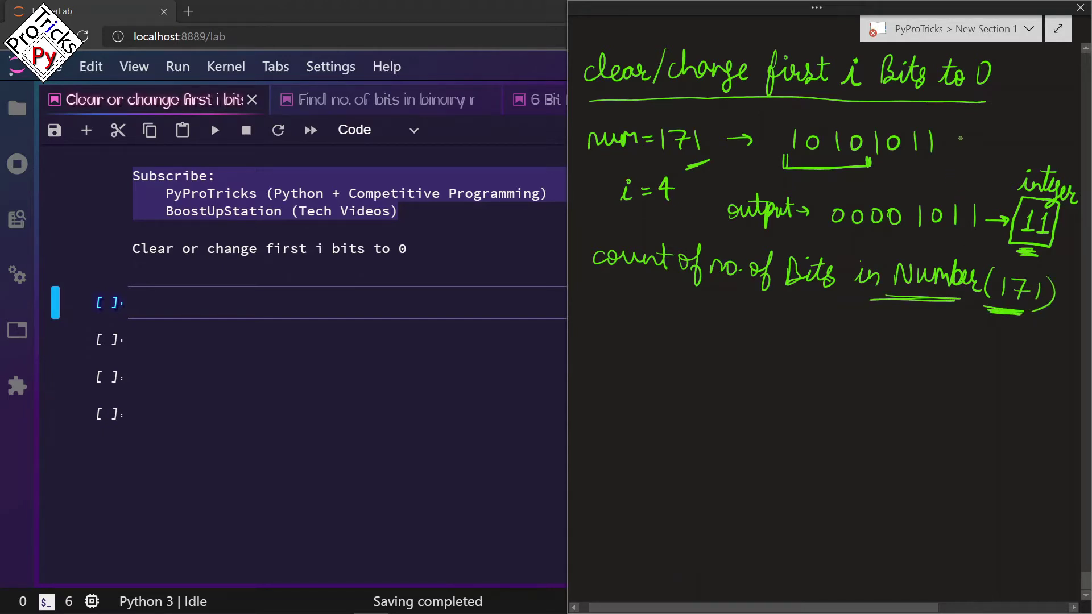
mouse_move(955, 139)
mouse_down()
mouse_move(978, 143)
mouse_move(1011, 126)
mouse_up()
mouse_move(601, 285)
mouse_down()
mouse_move(596, 308)
mouse_move(622, 288)
mouse_move(632, 306)
mouse_move(657, 294)
mouse_move(679, 310)
mouse_up()
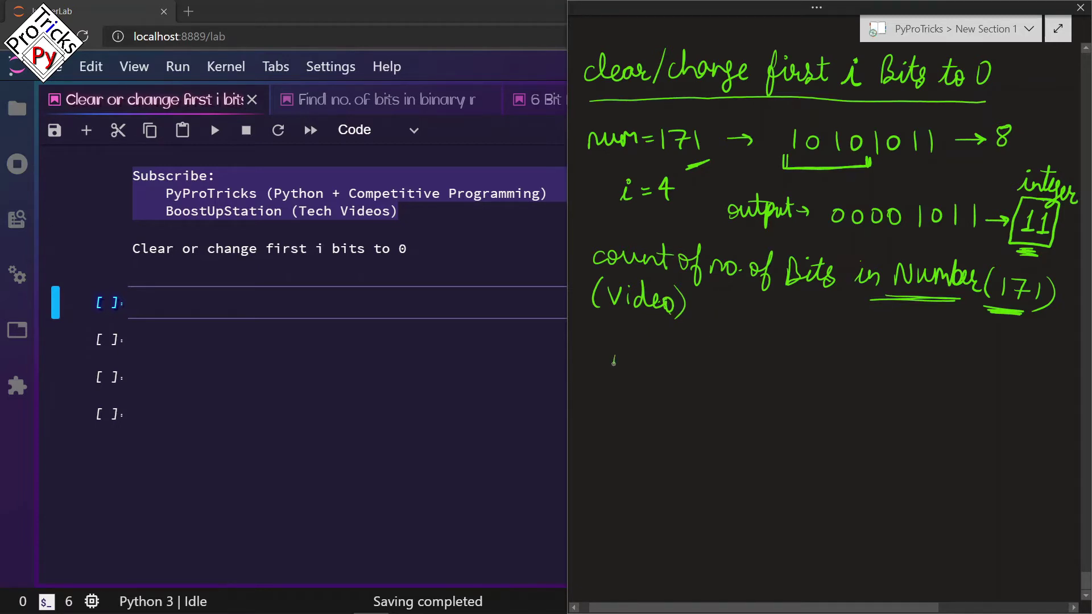
- Write 'Mask → 00001111', bracketing its parts as i and (count - i)
drag(614, 366, 689, 370)
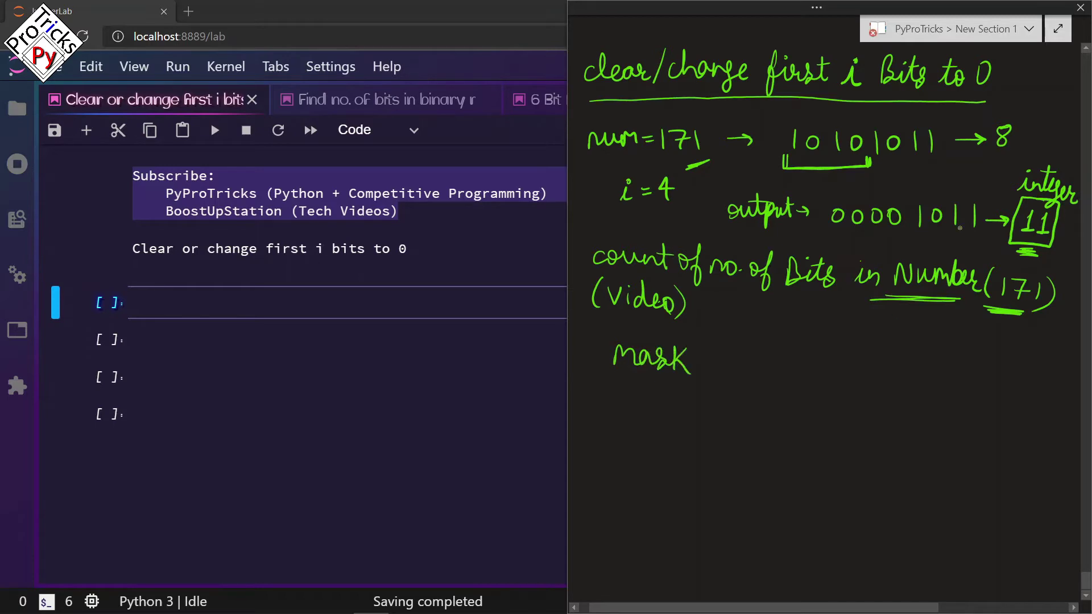
drag(1002, 151, 994, 159)
mouse_move(704, 364)
mouse_down()
mouse_move(756, 366)
mouse_move(764, 355)
mouse_move(890, 381)
mouse_up()
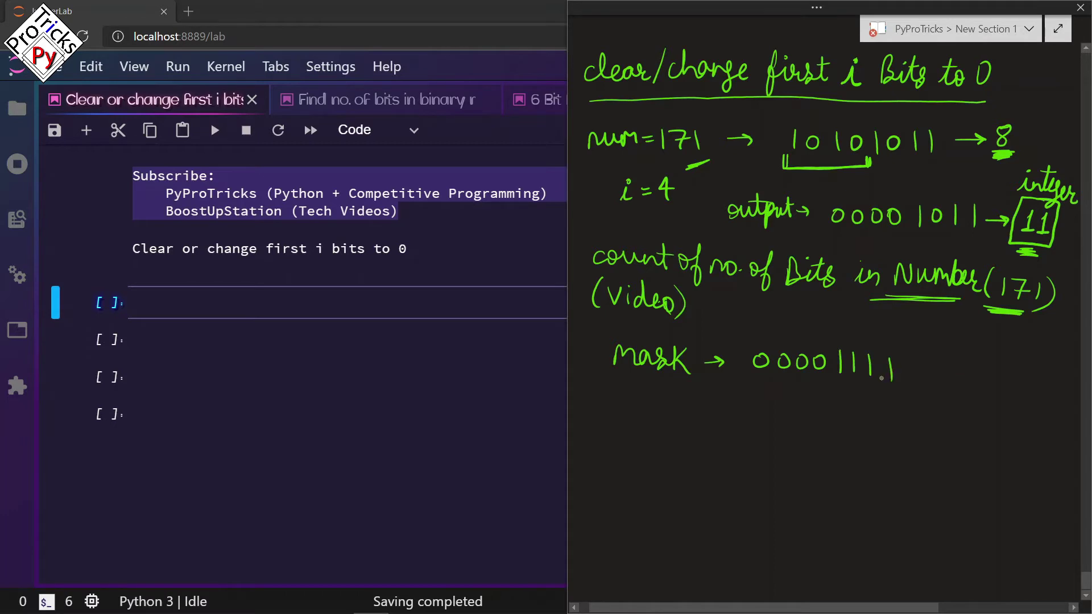
mouse_move(755, 346)
mouse_down()
mouse_move(776, 336)
mouse_move(826, 351)
mouse_move(796, 330)
mouse_move(853, 335)
mouse_move(894, 340)
mouse_move(902, 361)
mouse_up()
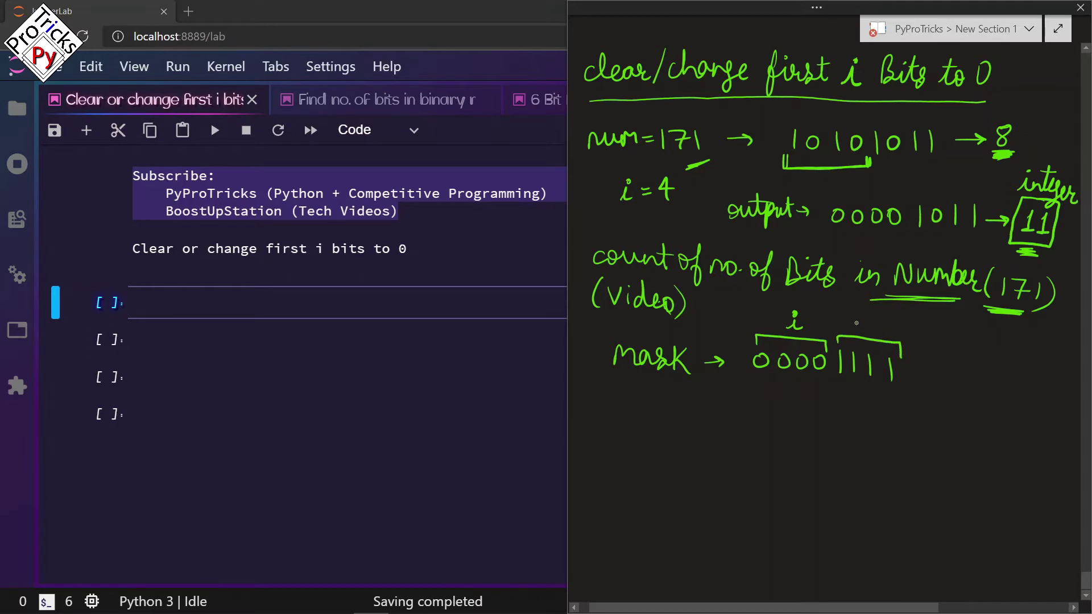
drag(857, 322, 901, 334)
drag(893, 324, 938, 351)
drag(852, 309, 851, 331)
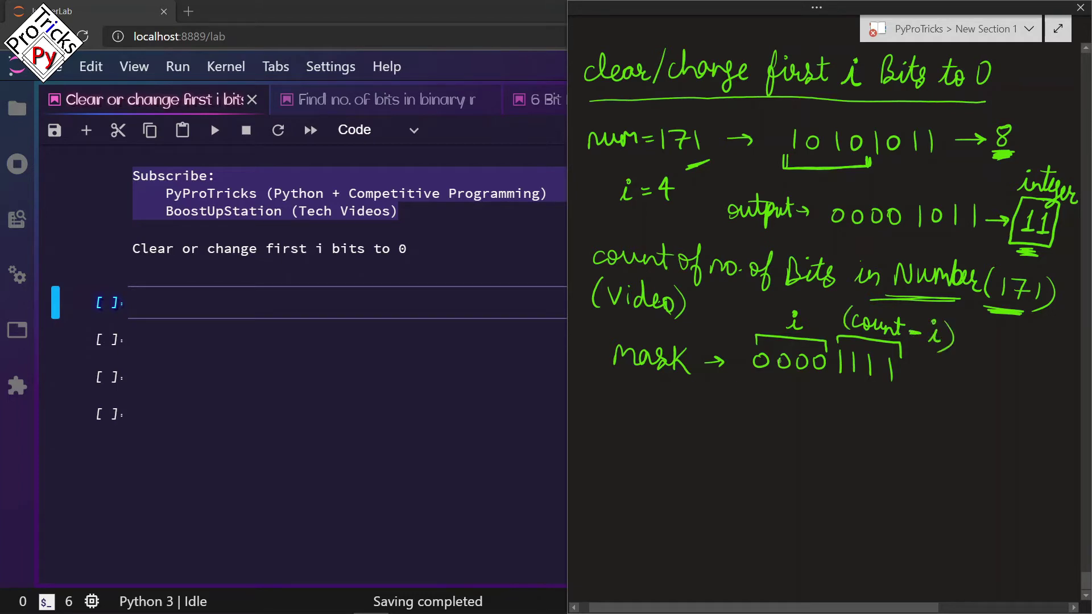
- Mark the zero bits as 4 and the one bits as 8-4=4, underlining 1111
mouse_move(746, 390)
mouse_down()
mouse_move(821, 404)
mouse_move(824, 389)
mouse_up()
drag(773, 413, 785, 425)
drag(775, 413, 775, 433)
mouse_move(832, 405)
mouse_down()
mouse_move(829, 419)
mouse_move(908, 418)
mouse_move(912, 408)
mouse_up()
mouse_move(839, 437)
mouse_down()
mouse_move(843, 447)
mouse_move(842, 435)
mouse_move(894, 444)
mouse_move(888, 453)
mouse_move(918, 450)
mouse_up()
mouse_move(930, 433)
mouse_down()
mouse_move(943, 446)
mouse_move(935, 456)
mouse_up()
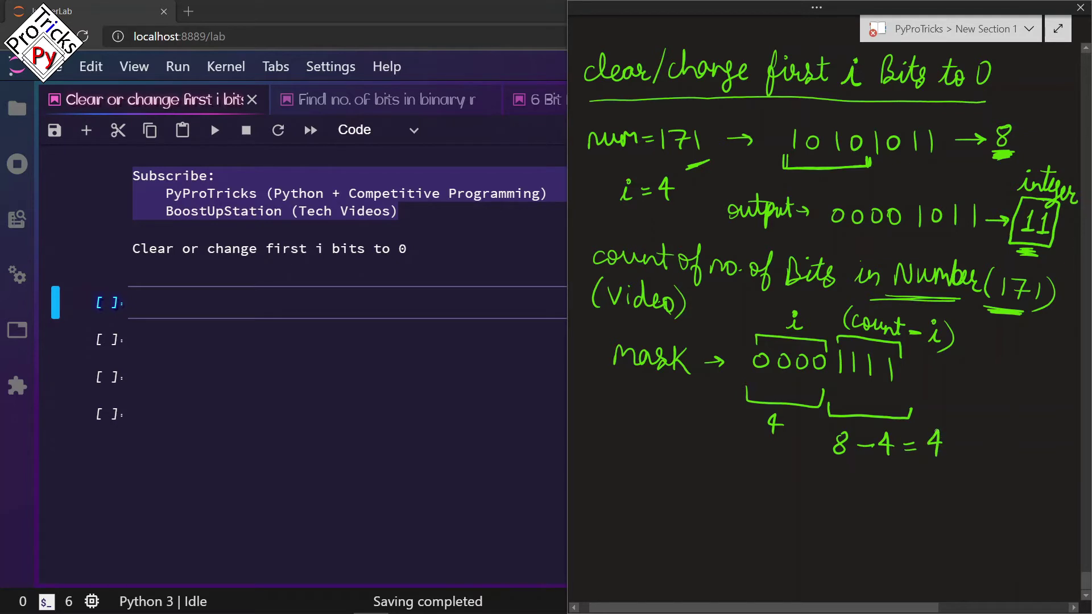
drag(846, 387, 897, 392)
drag(845, 394, 898, 396)
- Write '?' under Mask and the expression 1<<(count-i), noting count-i is 4
drag(640, 386, 650, 401)
click(650, 410)
mouse_move(608, 474)
mouse_down()
mouse_move(611, 494)
mouse_move(666, 493)
mouse_up()
scroll(665, 486, down, 1)
mouse_move(683, 416)
mouse_down()
mouse_move(680, 442)
mouse_move(772, 433)
mouse_up()
drag(776, 431, 794, 463)
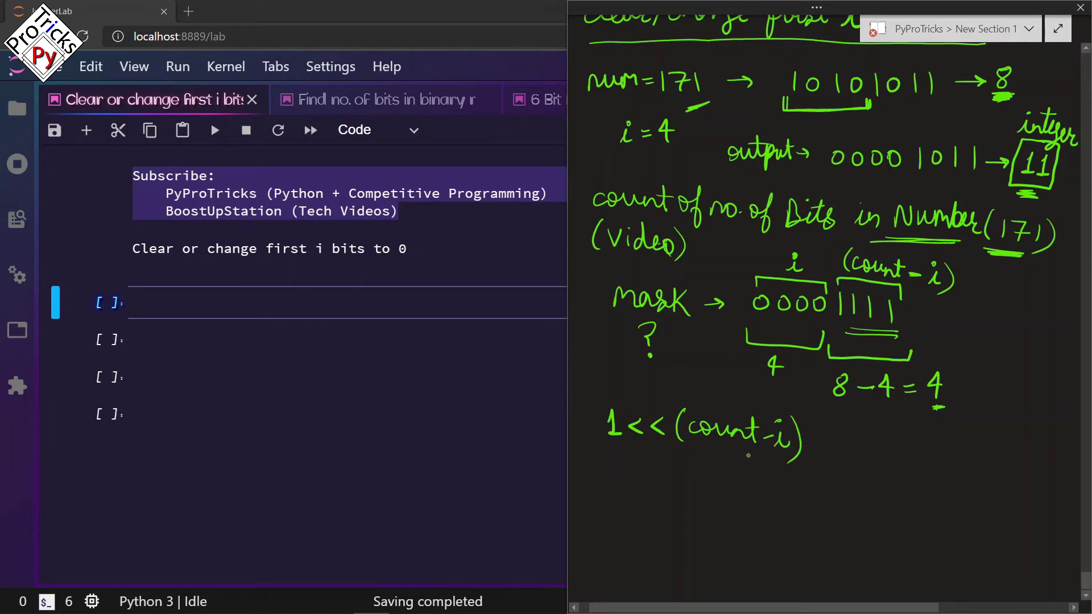
mouse_move(698, 456)
mouse_down()
mouse_move(769, 460)
mouse_move(702, 456)
mouse_move(736, 485)
mouse_up()
drag(729, 472, 729, 494)
key(e)
key(p)
- Write 16=10000 and 15=01111 below the expression
drag(617, 504, 624, 519)
drag(616, 521, 649, 511)
mouse_move(666, 510)
mouse_down()
mouse_move(661, 520)
mouse_move(701, 512)
mouse_up()
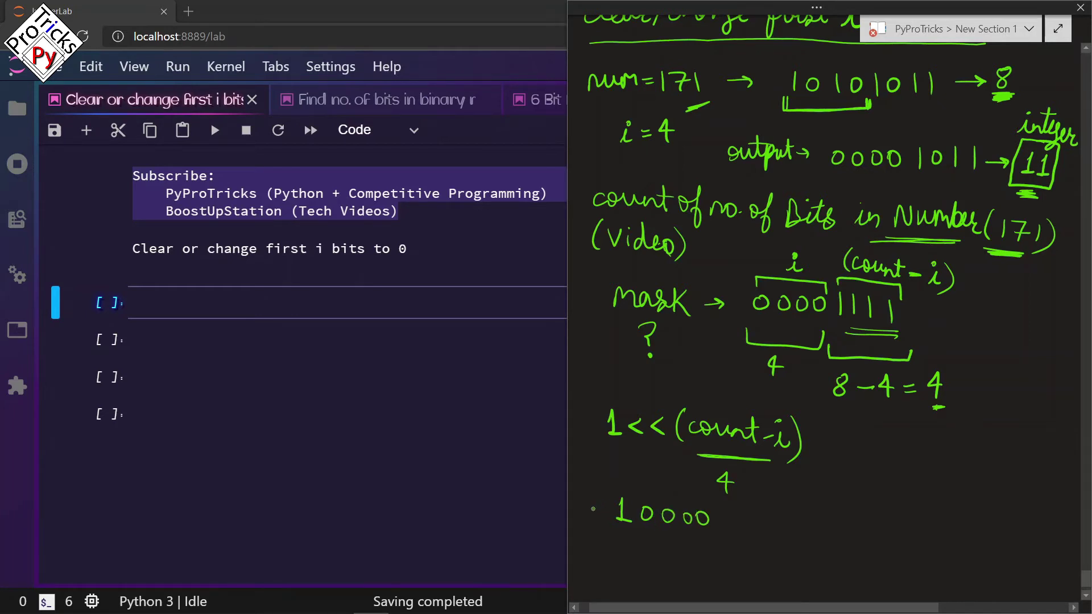
drag(592, 509, 606, 509)
mouse_move(593, 515)
mouse_down()
mouse_move(605, 514)
mouse_move(576, 521)
mouse_move(589, 514)
mouse_move(602, 544)
mouse_move(583, 570)
mouse_move(592, 571)
mouse_up()
drag(597, 556, 624, 559)
drag(612, 567, 709, 572)
mouse_move(635, 557)
mouse_down()
mouse_move(649, 587)
mouse_move(721, 574)
mouse_up()
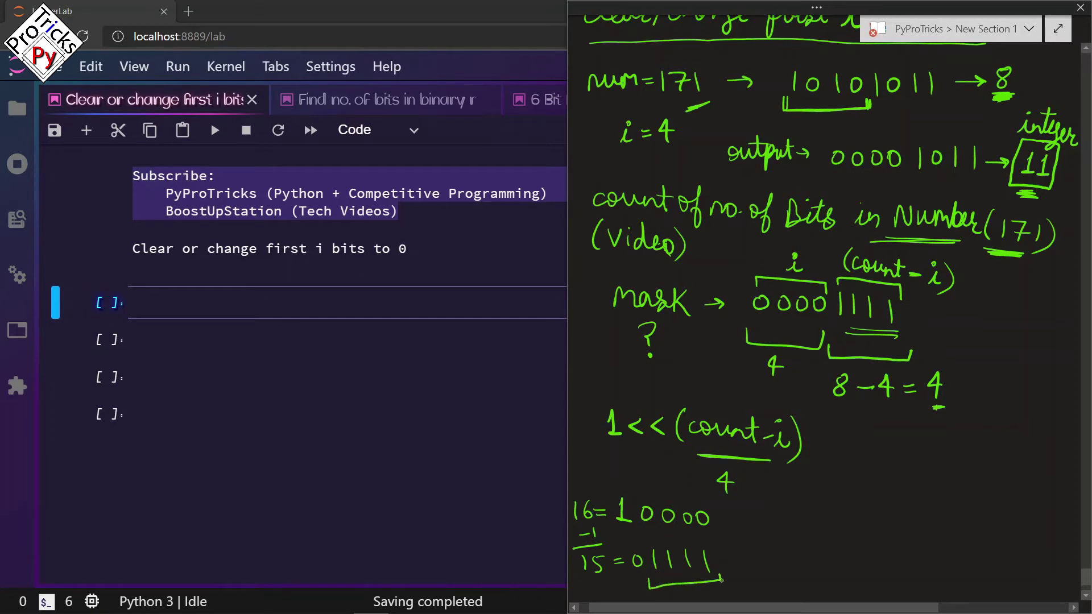
- Complete [1<<(count-i)]-1 with brackets and minus one, and label 01111 'final mask'
drag(815, 443, 853, 458)
mouse_move(800, 417)
mouse_down()
mouse_move(808, 468)
mouse_move(798, 470)
mouse_up()
mouse_move(611, 400)
mouse_down()
mouse_move(598, 401)
mouse_move(618, 454)
mouse_up()
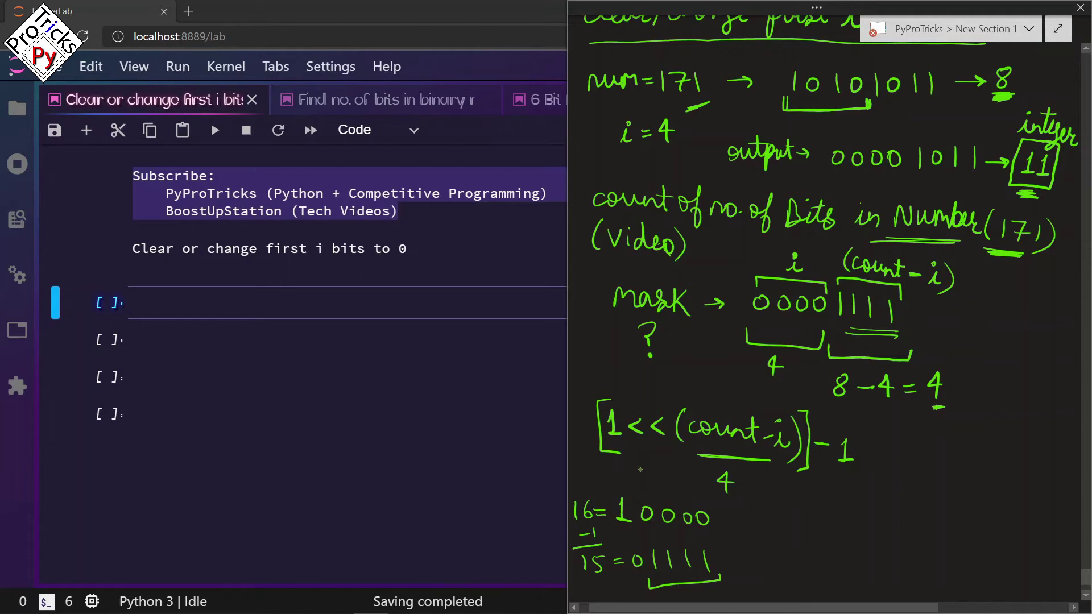
mouse_move(732, 556)
mouse_down()
mouse_move(796, 554)
mouse_move(830, 517)
mouse_move(837, 543)
mouse_up()
drag(801, 579, 847, 570)
mouse_move(649, 586)
mouse_down()
mouse_move(591, 589)
mouse_move(633, 570)
mouse_up()
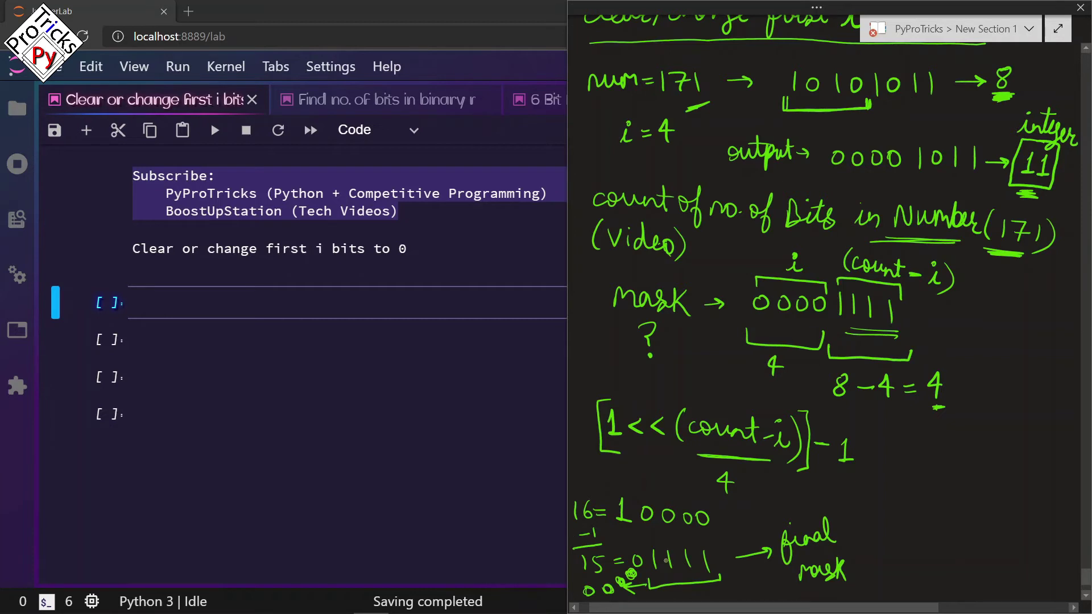
- Draw a dividing line and note 'output = mask & num' beside it
key(e)
key(p)
mouse_move(696, 103)
mouse_down()
mouse_move(681, 107)
mouse_move(708, 100)
mouse_up()
drag(888, 436, 872, 542)
mouse_move(916, 447)
mouse_down()
mouse_move(923, 462)
mouse_move(953, 444)
mouse_move(971, 471)
mouse_move(1009, 443)
mouse_move(958, 437)
mouse_move(1047, 453)
mouse_up()
drag(971, 467, 1043, 451)
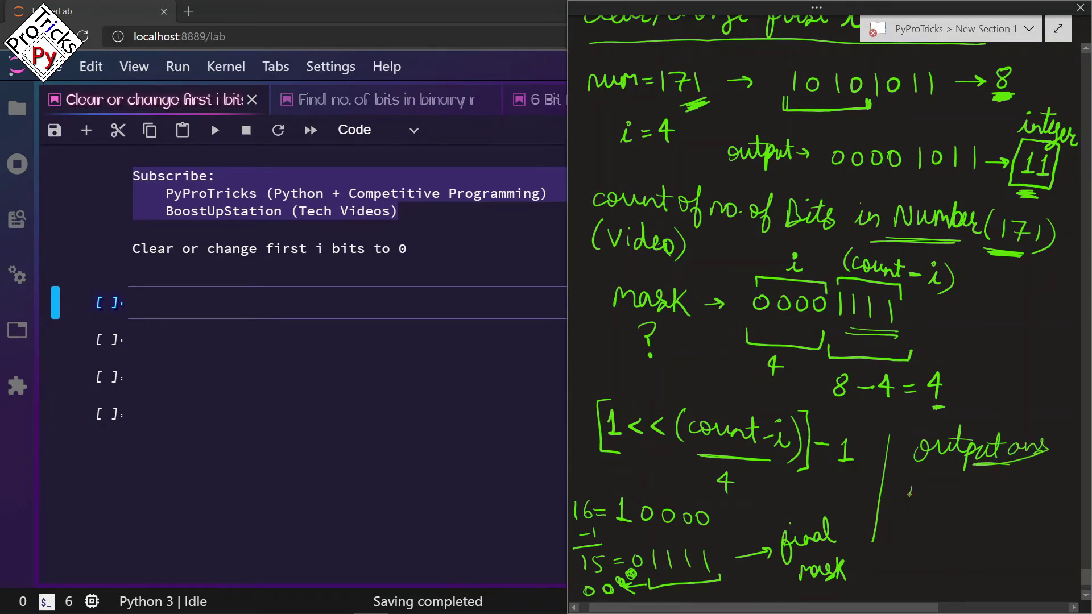
mouse_move(909, 493)
mouse_down()
mouse_move(1058, 484)
mouse_move(1063, 503)
mouse_up()
scroll(943, 535, down, 1)
scroll(943, 536, down, 2)
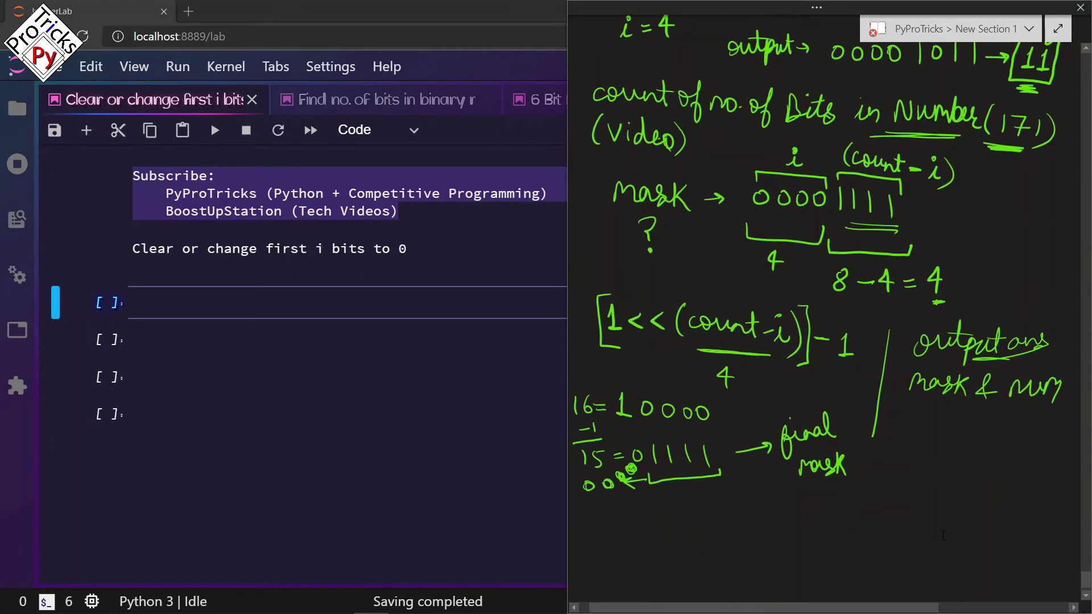
scroll(943, 534, down, 1)
mouse_move(738, 492)
mouse_down()
mouse_move(807, 485)
mouse_move(808, 499)
mouse_up()
- Write the mask 00001111 over 10101011 with an AND mark and underline
mouse_move(751, 527)
mouse_down()
mouse_move(790, 518)
mouse_move(808, 533)
mouse_move(830, 508)
mouse_move(857, 504)
mouse_up()
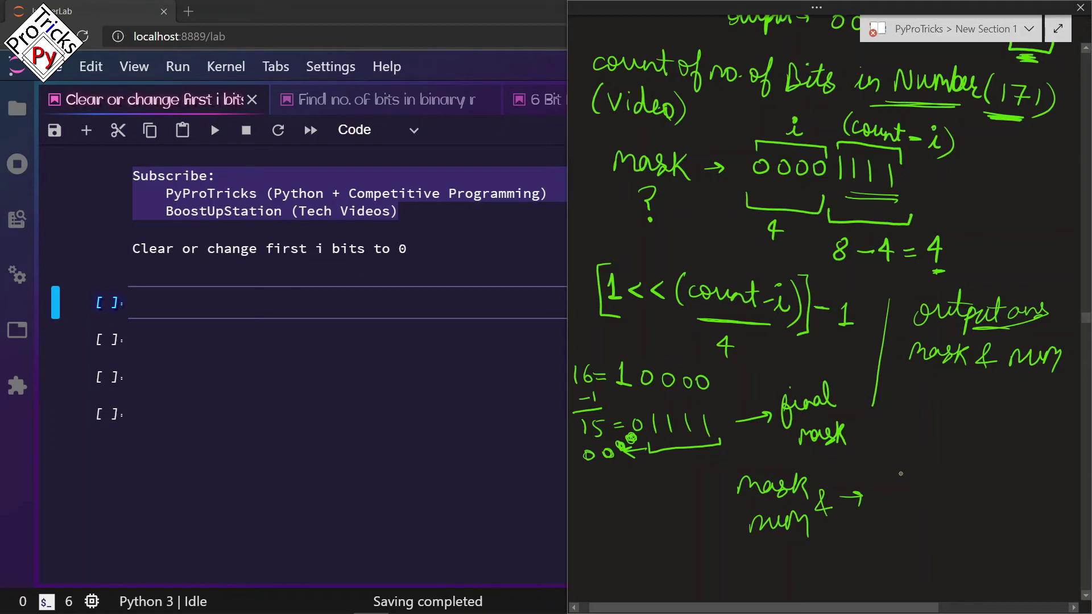
mouse_move(968, 465)
mouse_down()
mouse_move(966, 484)
mouse_move(1022, 484)
mouse_move(1019, 521)
mouse_up()
drag(1010, 505, 1007, 521)
drag(989, 508, 988, 508)
mouse_move(975, 506)
mouse_down()
mouse_move(974, 520)
mouse_move(941, 521)
mouse_up()
drag(921, 511, 898, 522)
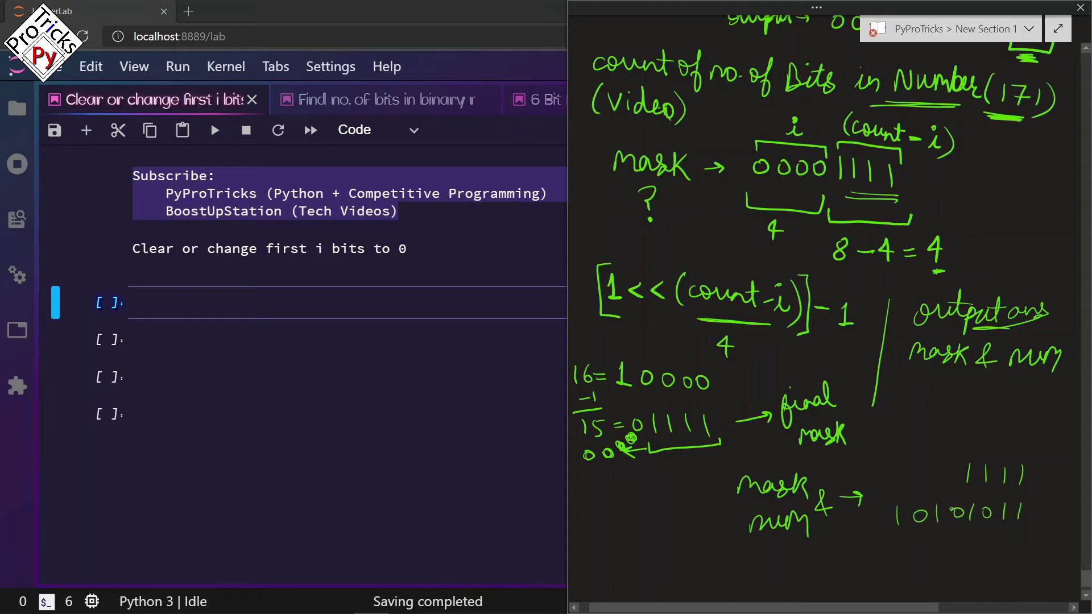
drag(953, 474, 894, 478)
drag(867, 542, 1035, 531)
drag(874, 512, 890, 530)
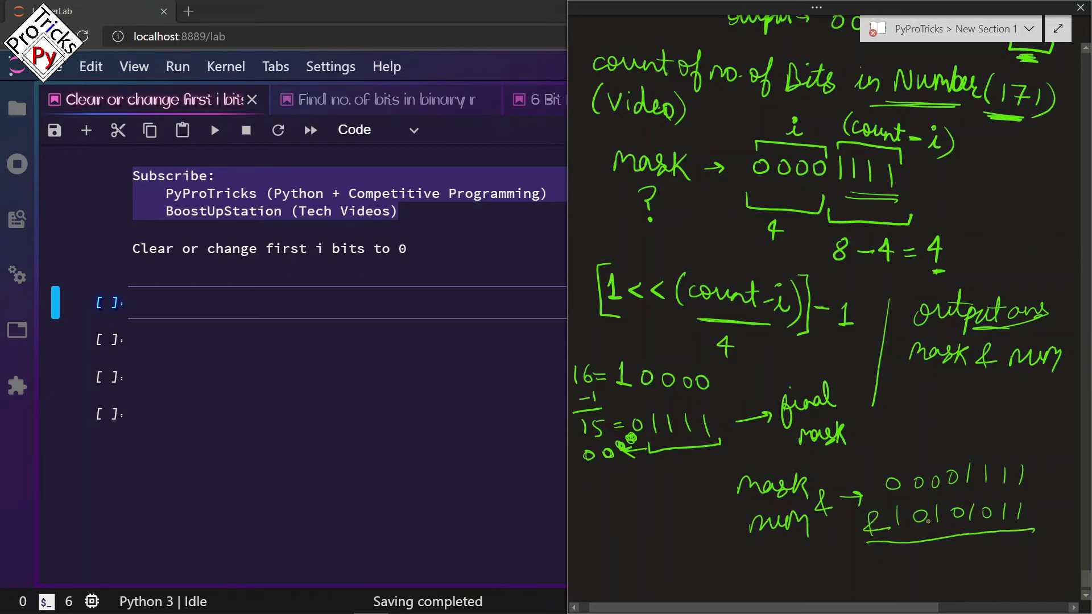
- Write the result 00001011 below the line and note it equals 11
drag(1020, 478, 1023, 486)
mouse_move(1018, 547)
mouse_down()
mouse_move(1018, 564)
mouse_move(982, 553)
mouse_move(966, 563)
mouse_up()
drag(901, 557, 901, 573)
drag(938, 552, 939, 567)
drag(861, 591, 1032, 577)
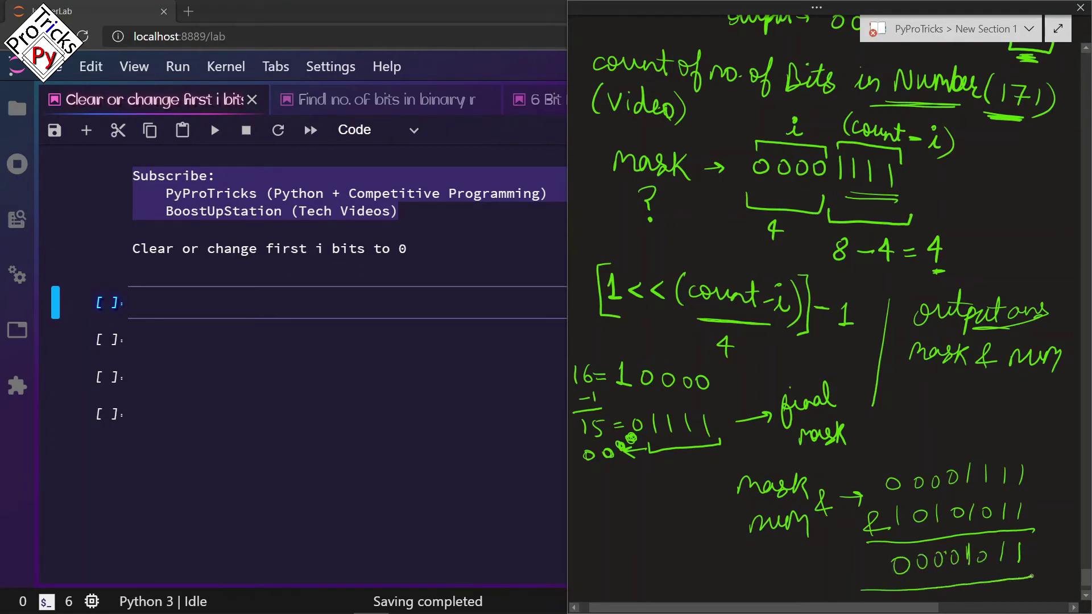
drag(960, 574, 891, 582)
drag(1042, 551, 1048, 549)
drag(1040, 555, 1061, 565)
- Type the header 'def clearFirstIBits(num, i):' in the empty cell and switch to the bit-counting notebook
click(217, 315)
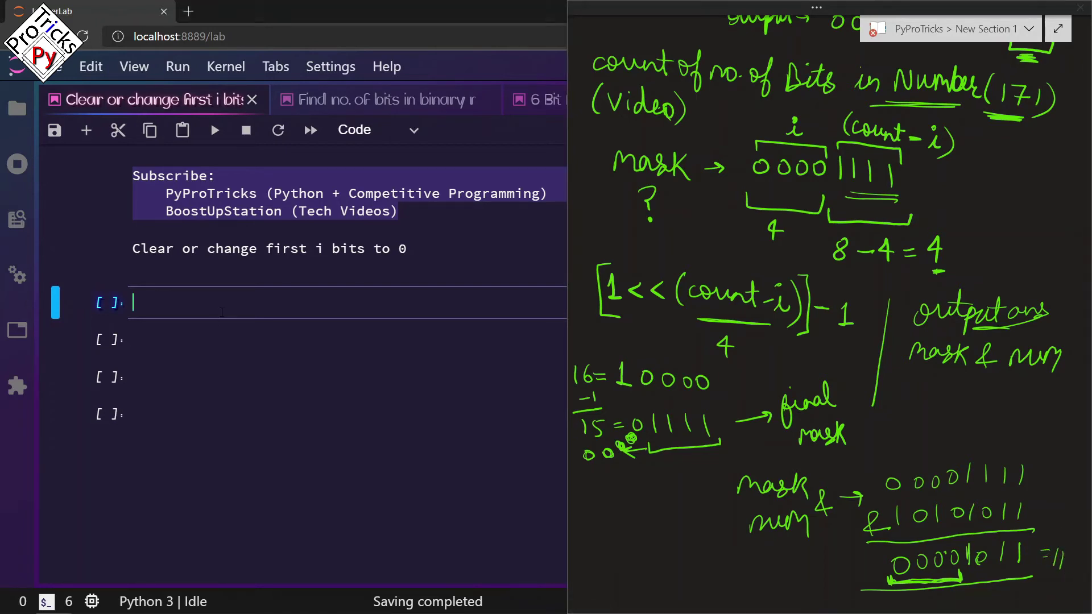
text(def )
text(clearFirst)
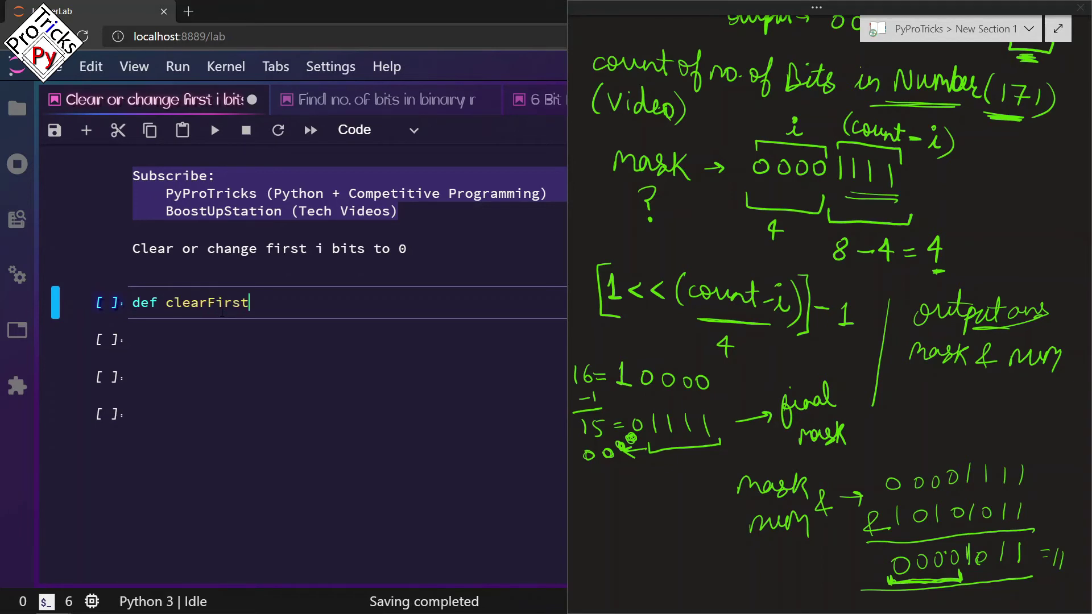
text(IBits)
text((num, i))
text(:)
key(Return)
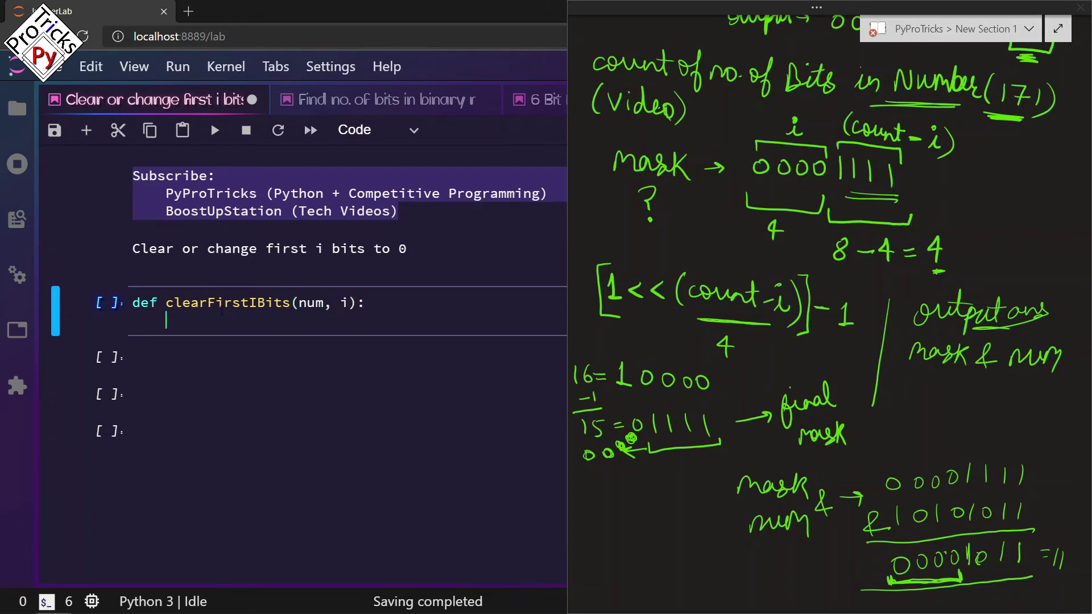
click(346, 109)
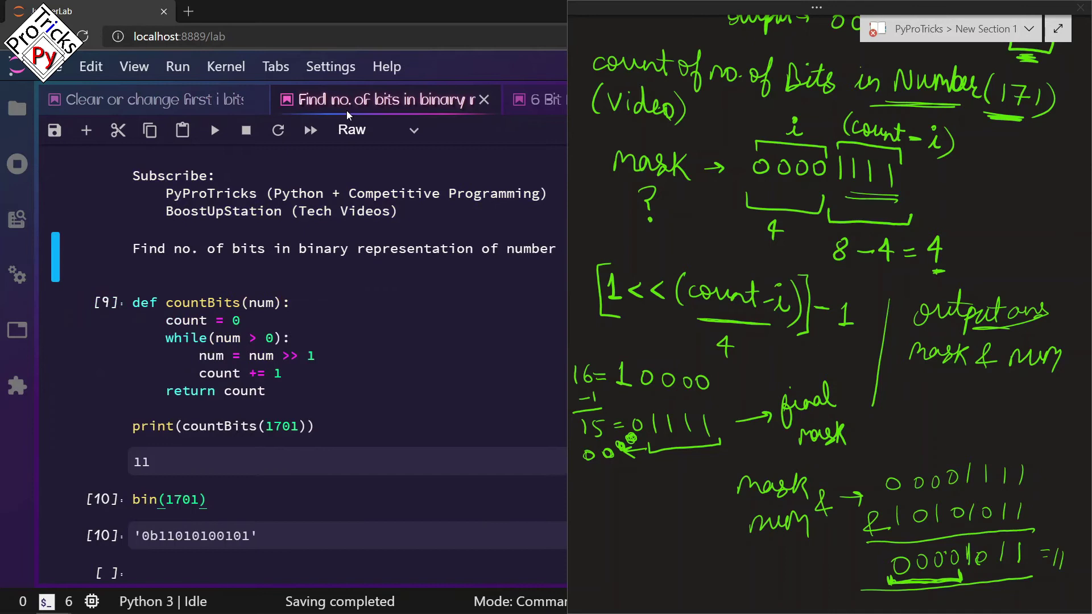
- Copy the count/while bit-counting lines into clearFirstIBits
drag(286, 375, 165, 320)
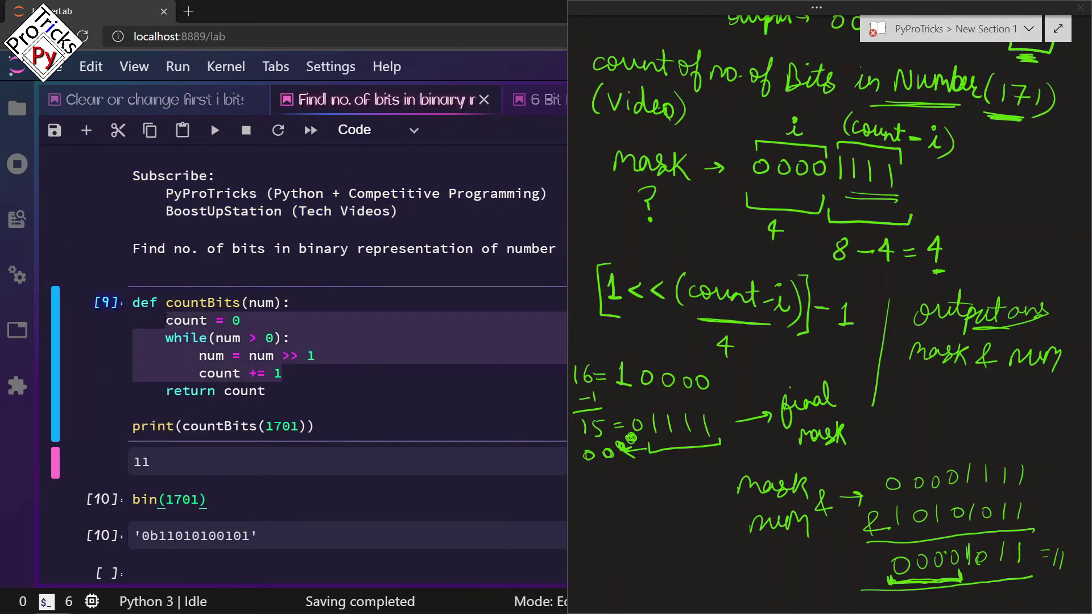
click(185, 103)
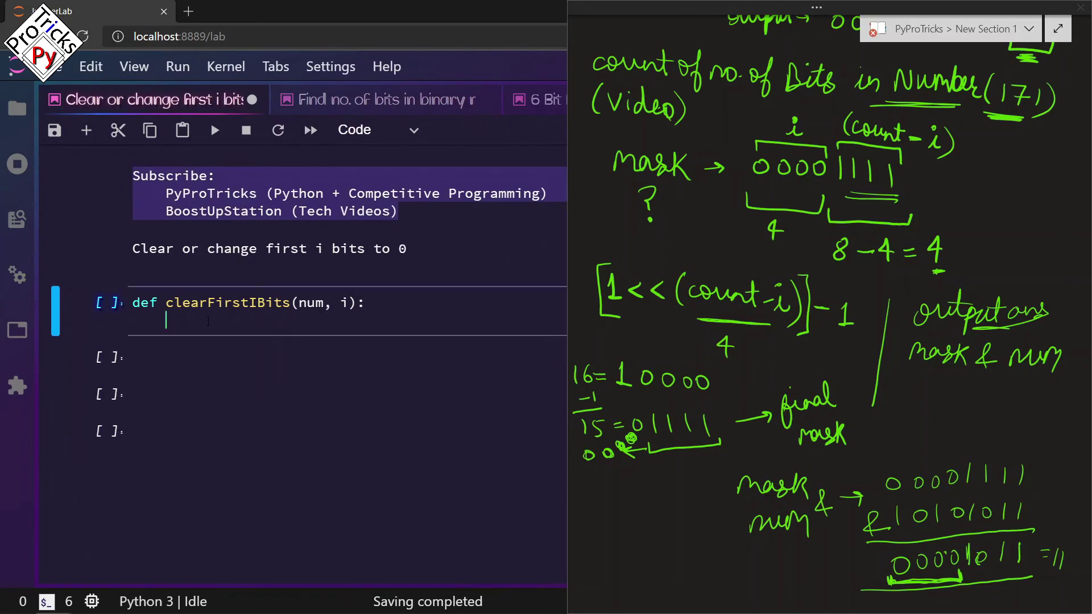
text(count = 0     while(num > 0):         num = num >> 1         count += 1)
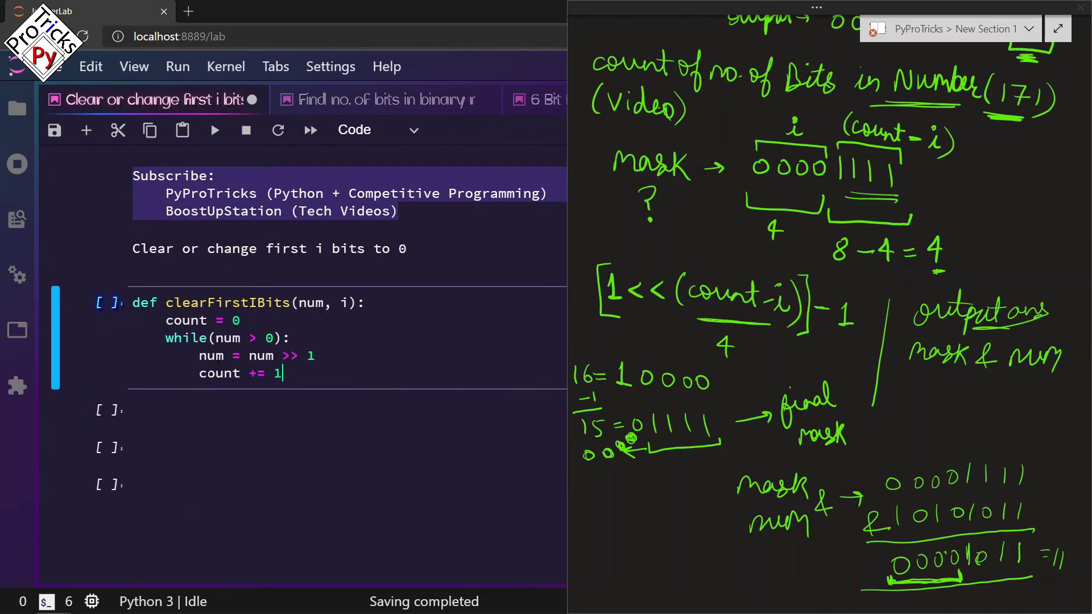
- Add mask = (1 << (count - i)) - 1, output = mask & num, and the return line
drag(199, 373, 237, 375)
click(293, 373)
key(Return)
key(Return)
key(BackSpace)
text(mask = )
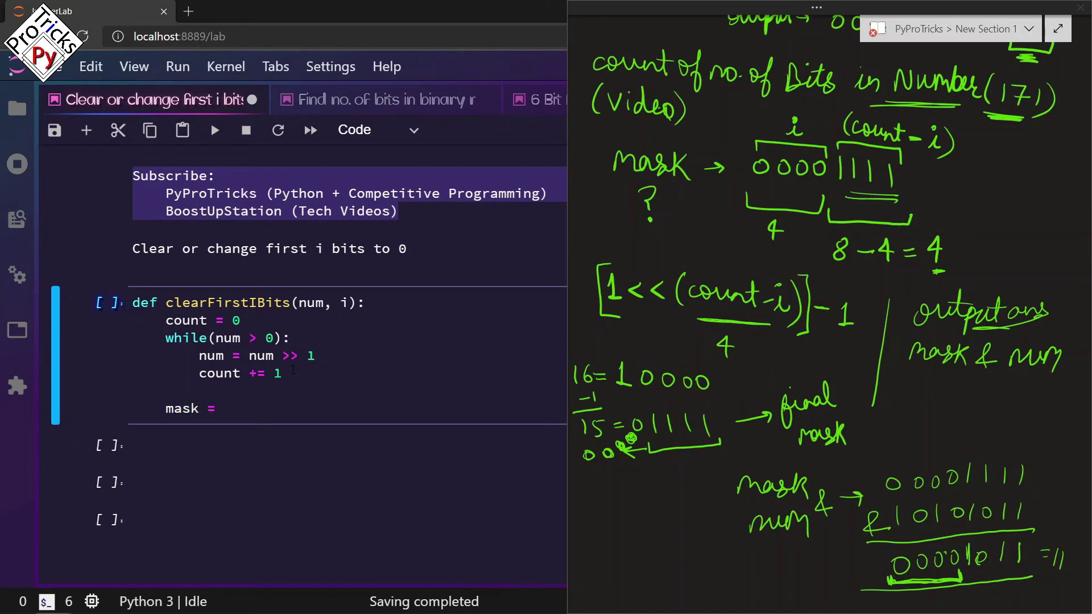
text((1 << )
text((count i)
key(BackSpace)
key(BackSpace)
text(- i)
text()) - 1)
key(Return)
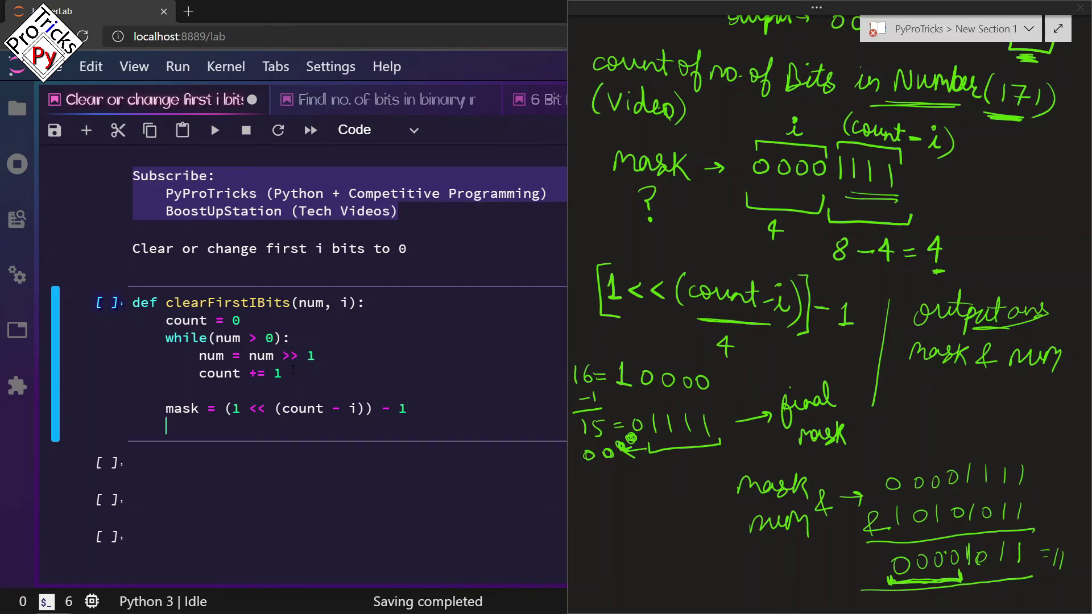
text(output = )
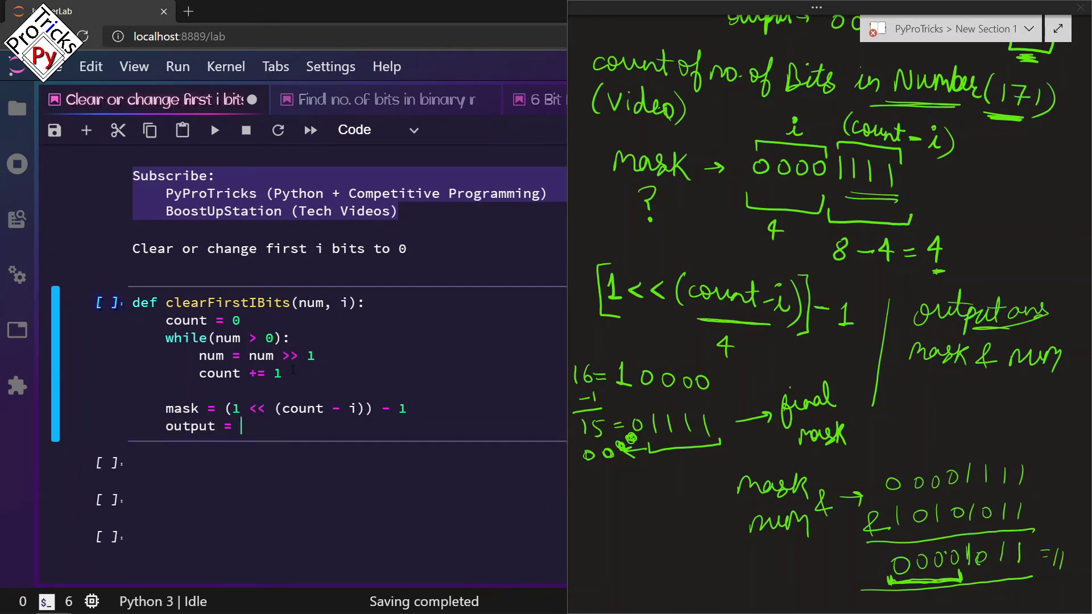
text(mask & )
text(num)
key(Return)
text(return out)
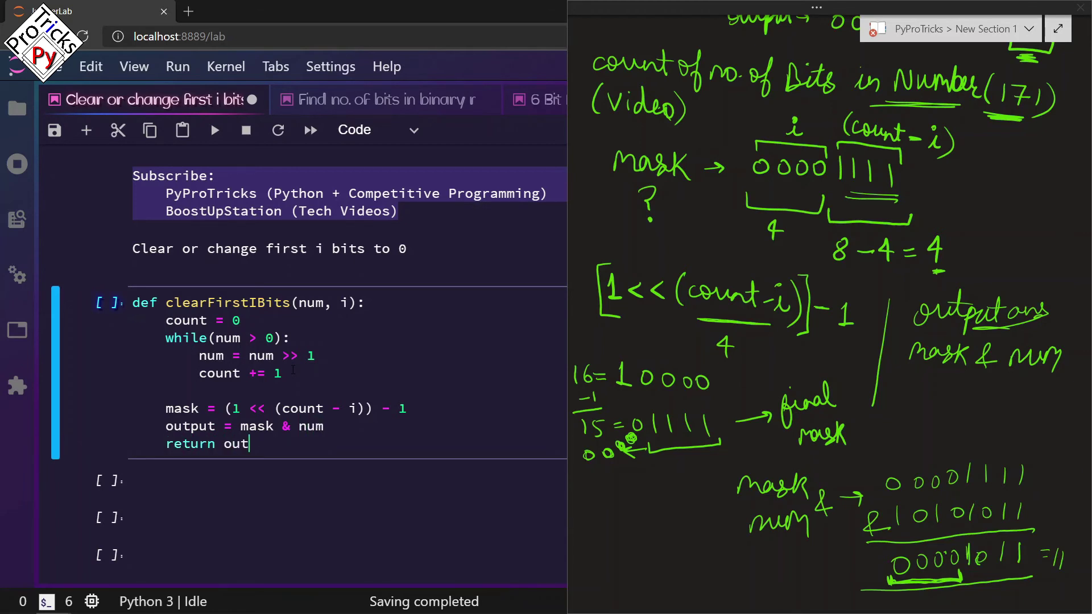
text(put)
- Add print(clearFirstIBits(171, 4)) and run the cell, which prints 0
key(Return)
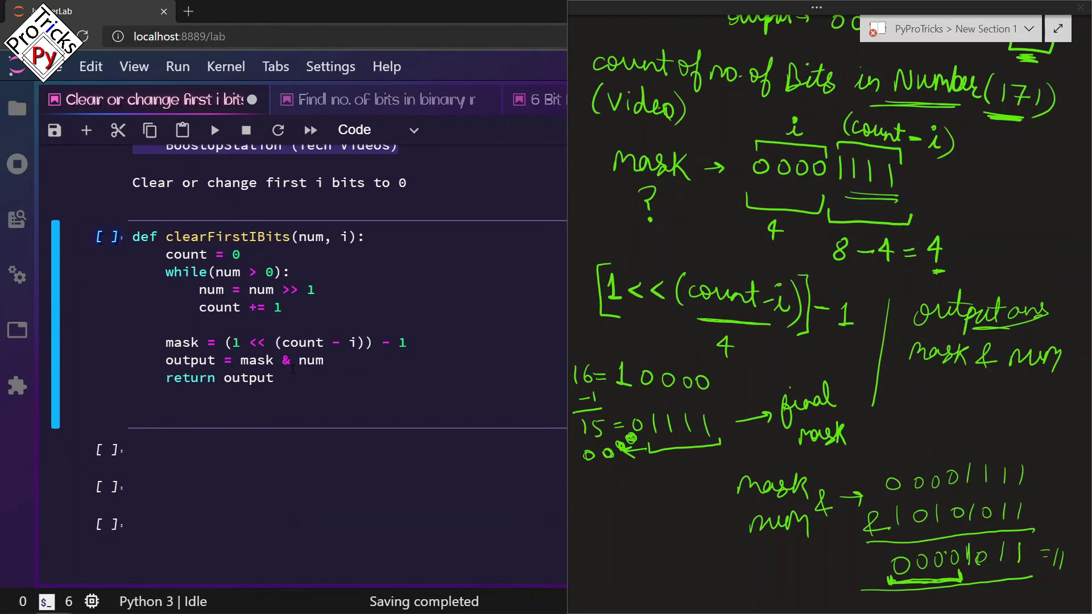
text(print(c)
text(learFr)
key(BackSpace)
text(i)
key(Tab)
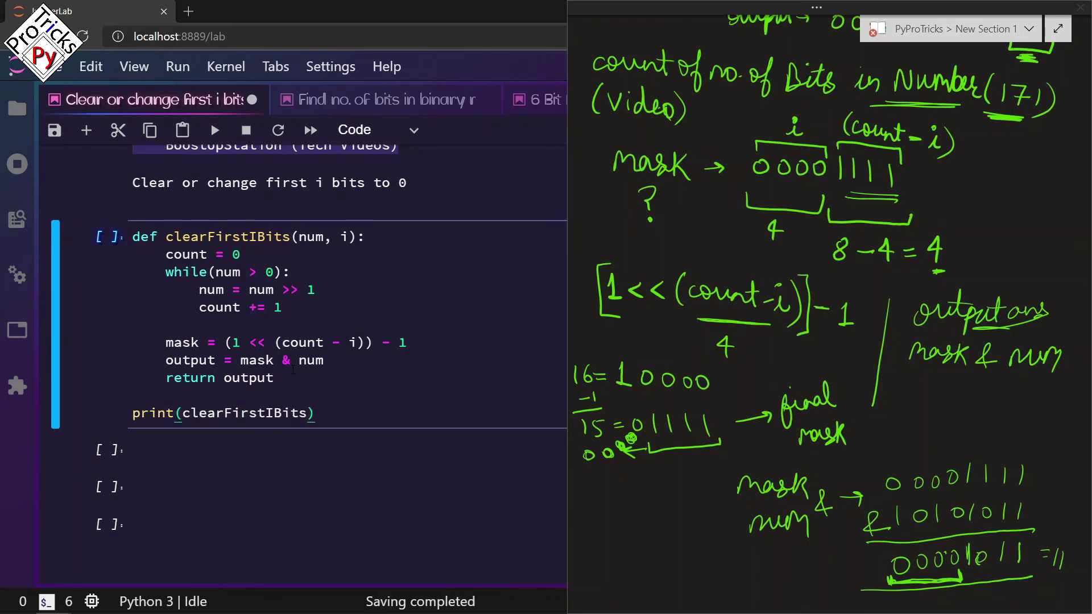
text((171,)
text( 4)
key(shift+Return)
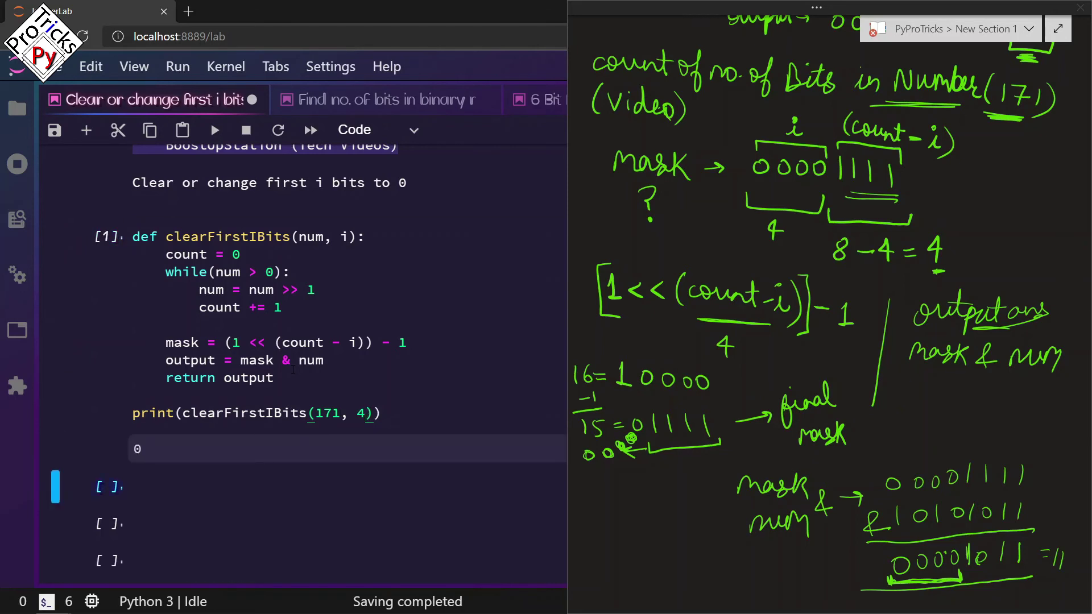
- Review the counting loop's num = num >> 1 line and position before count = 0
click(274, 308)
mouse_move(166, 255)
mouse_down()
mouse_move(262, 272)
mouse_move(309, 309)
mouse_up()
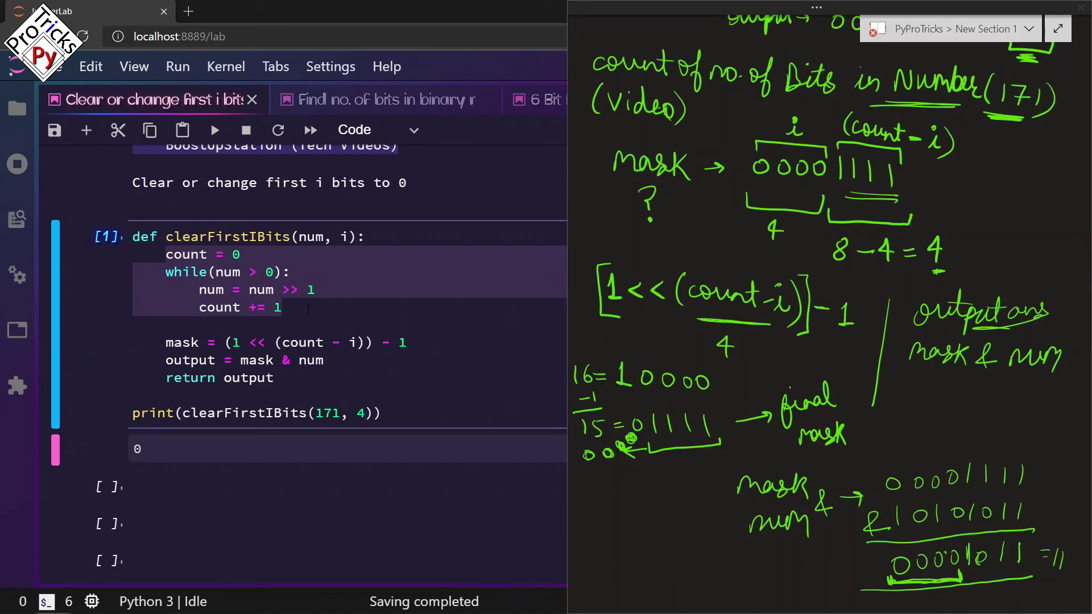
drag(316, 290, 207, 290)
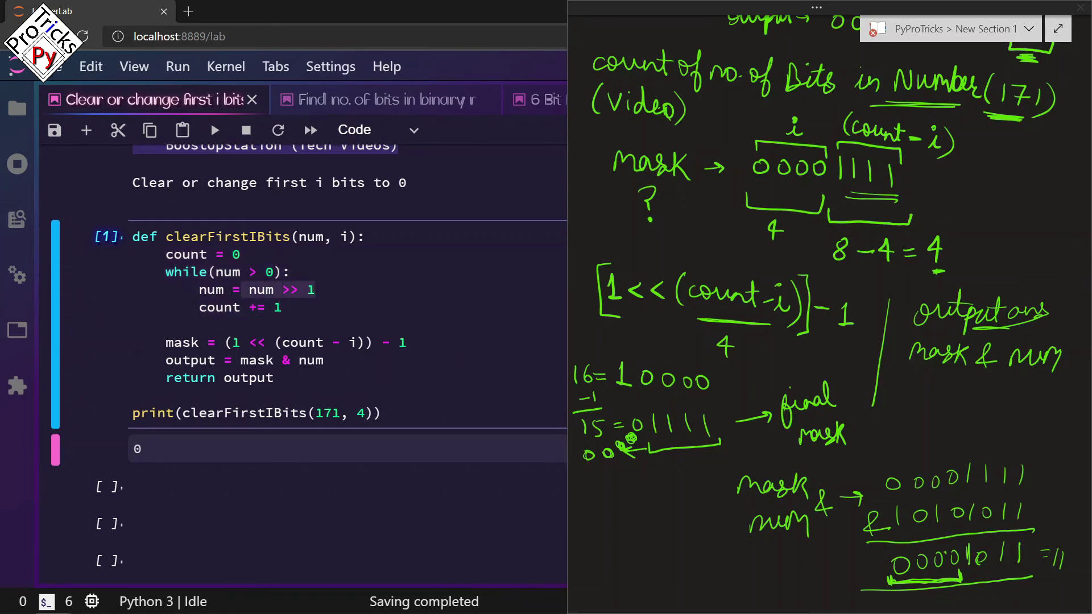
click(166, 254)
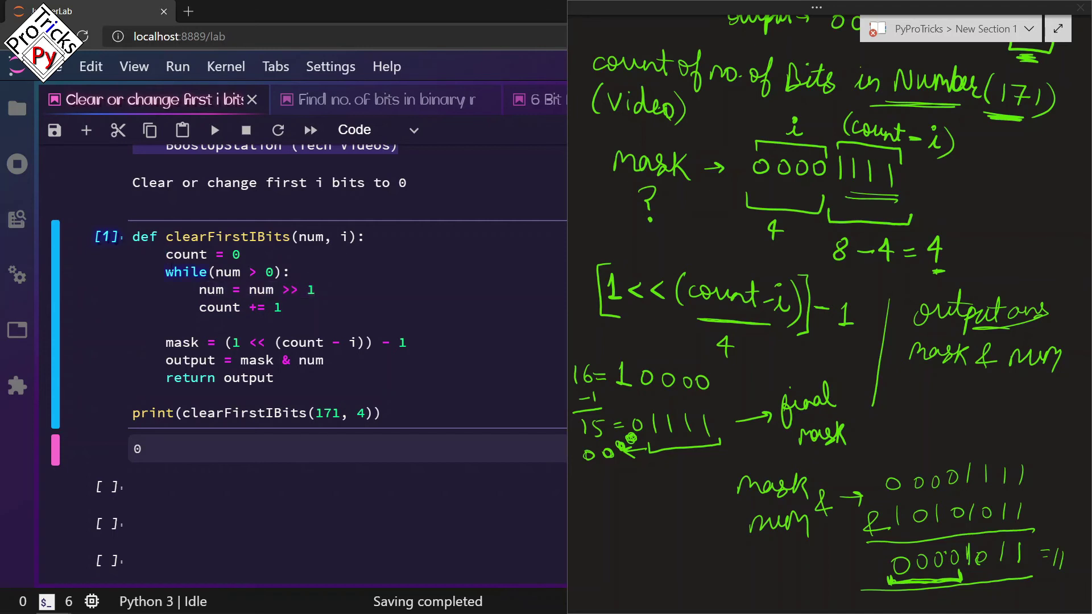
- Insert 'number = num' above count = 0 and change the output to mask & number
key(Return)
key(Up)
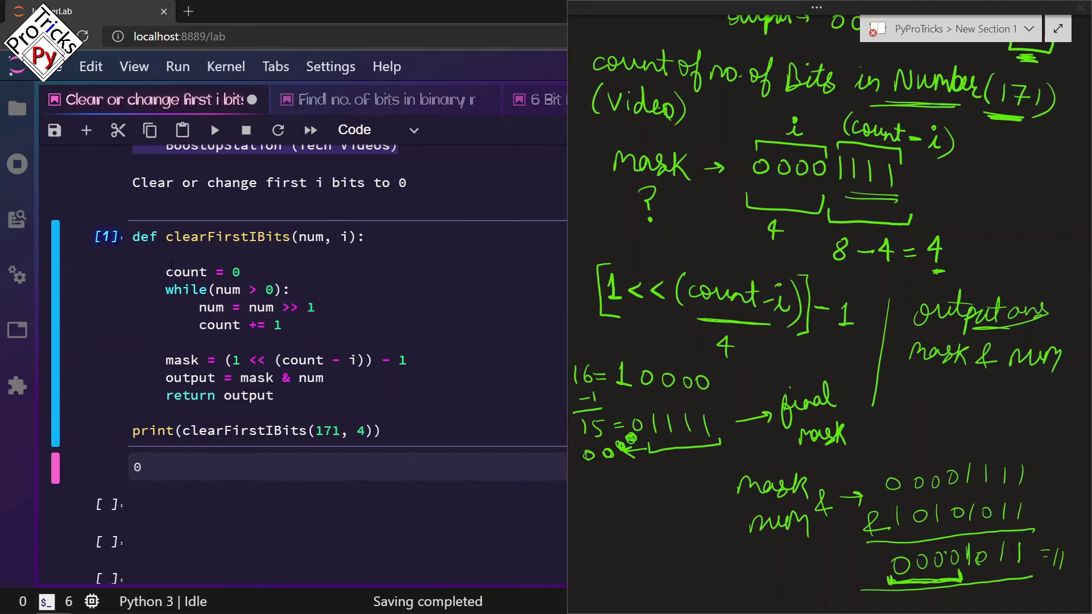
text(number = )
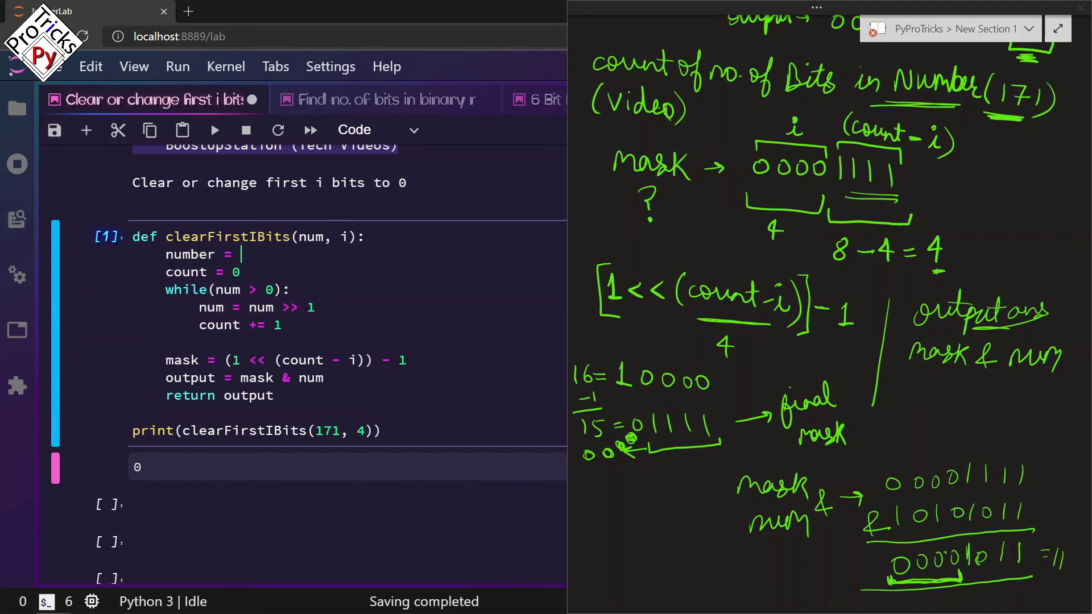
text(num)
click(330, 379)
text(ber)
drag(300, 379, 353, 377)
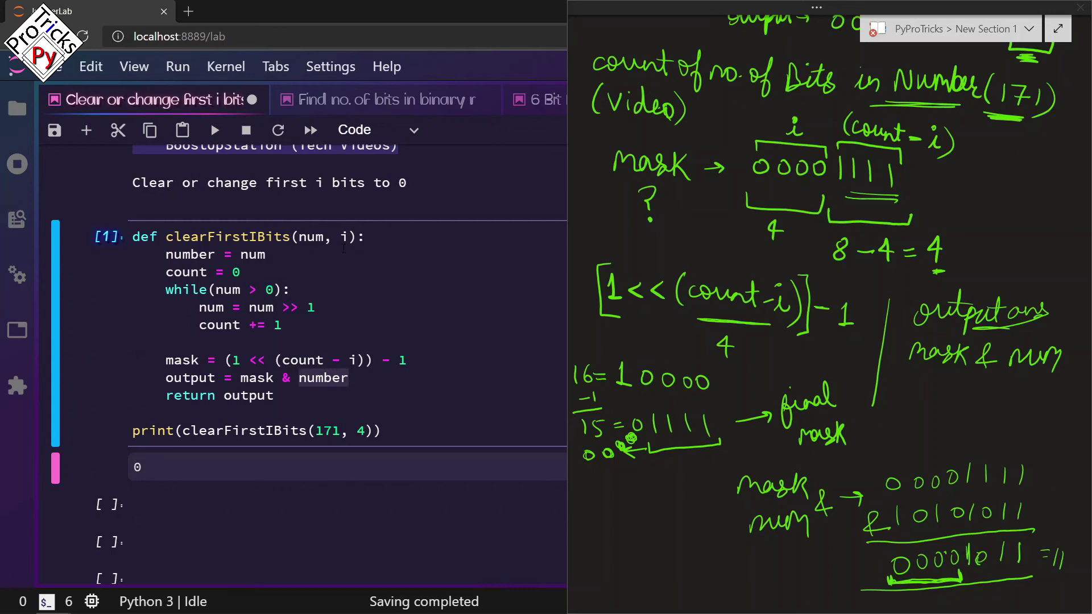
- Rerun the corrected cell and check that it prints 11
click(323, 237)
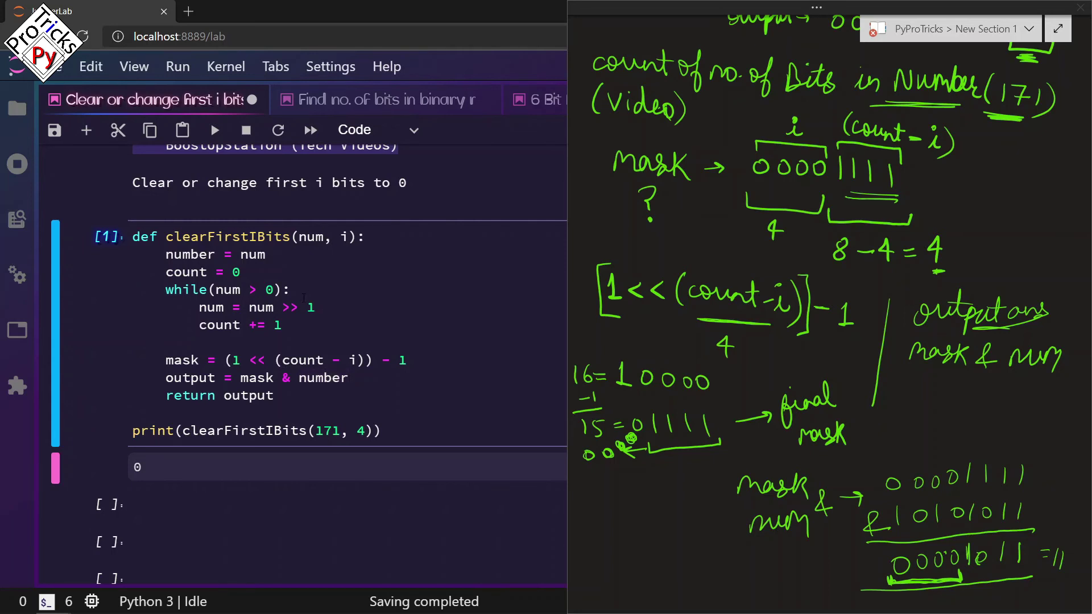
double_click(182, 255)
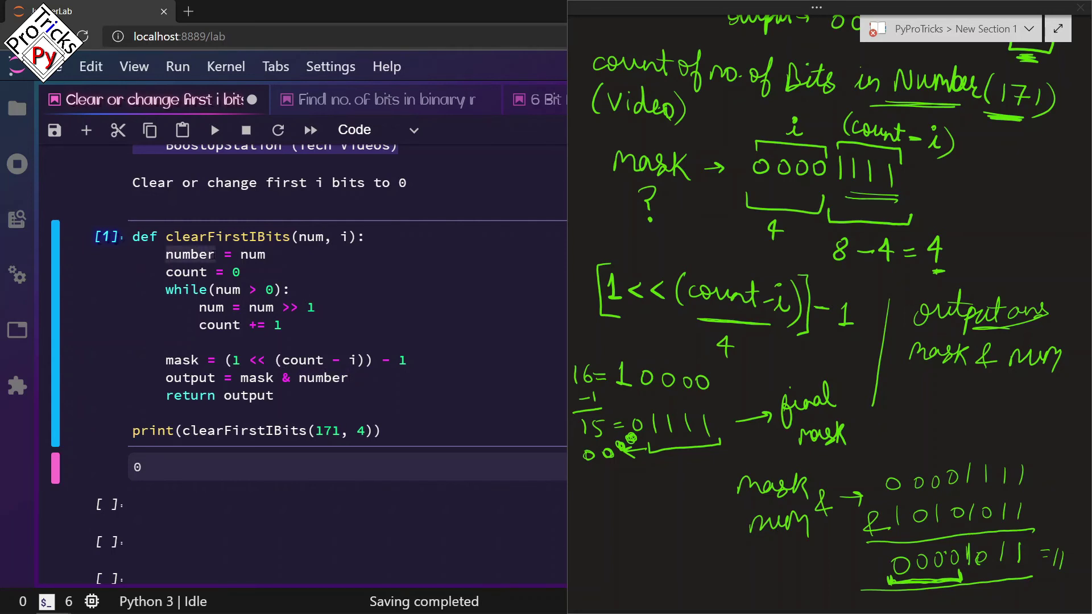
click(316, 378)
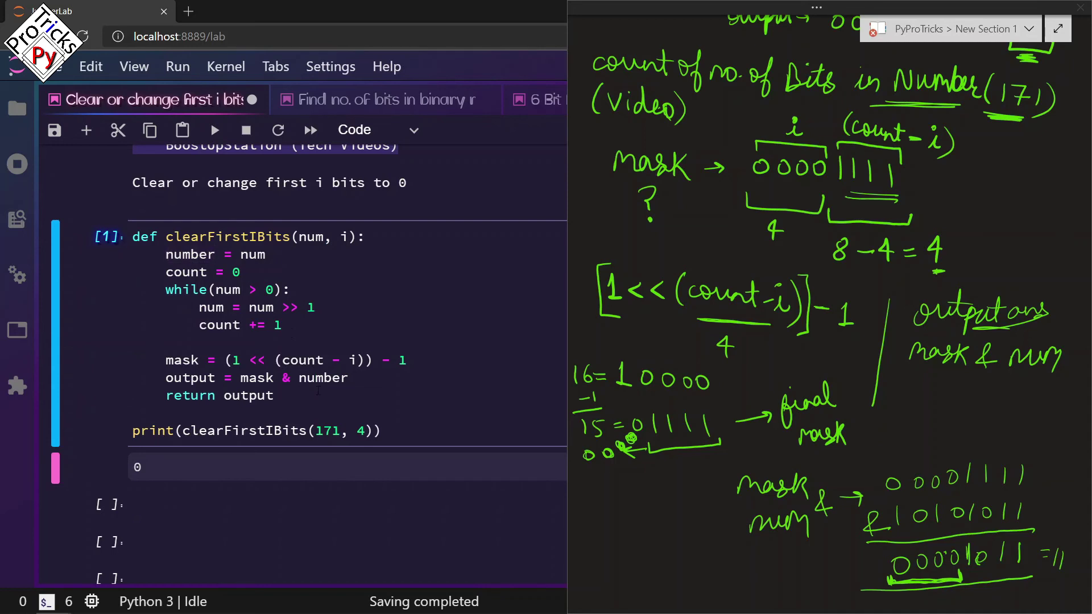
key(shift+Return)
drag(154, 465, 136, 469)
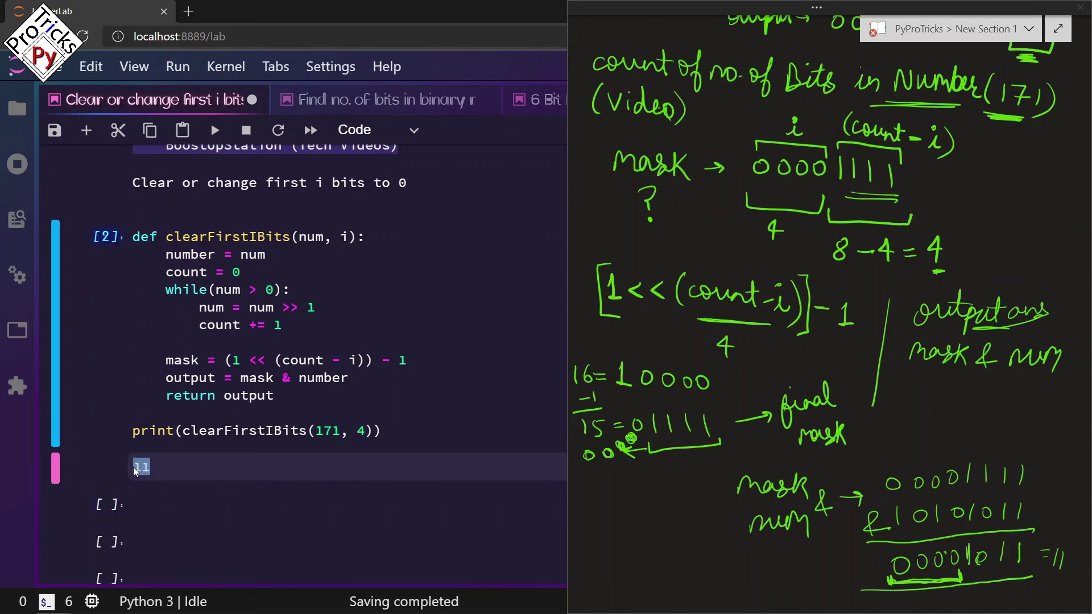
- Duplicate the print test as clearFirstIBits(171, 2) and run the cell, printing 43 below 11
drag(383, 431, 126, 424)
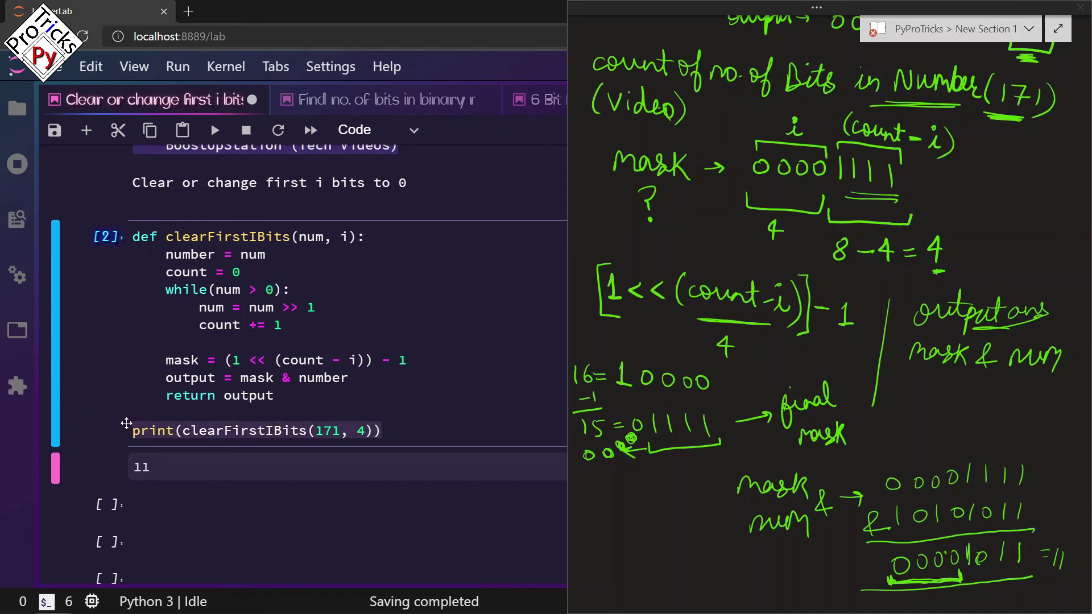
key(ctrl+c)
key(End)
key(Return)
key(ctrl+v)
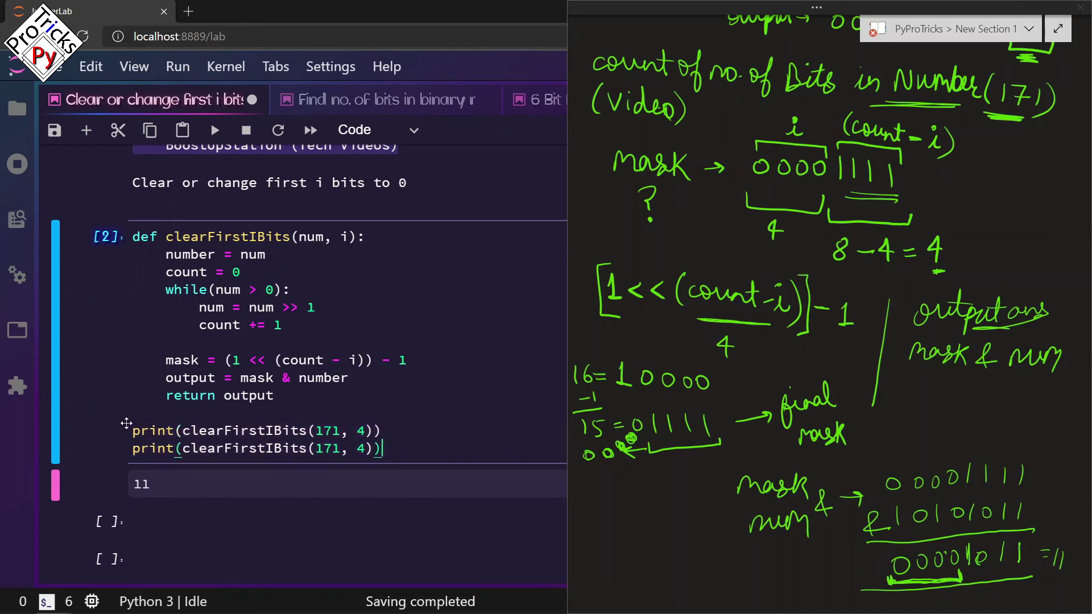
key(Left)
key(Left)
key(BackSpace)
text(2)
key(shift+Return)
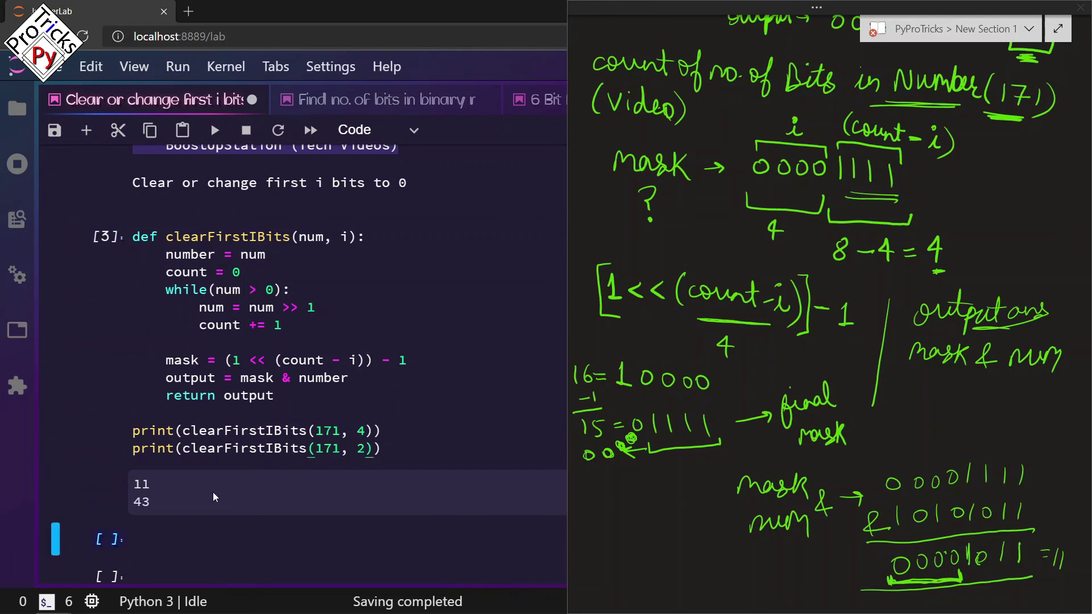
scroll(213, 493, down, 1)
- Run bin(43) in the cell below and highlight its result, 0b101011
click(212, 473)
text(b)
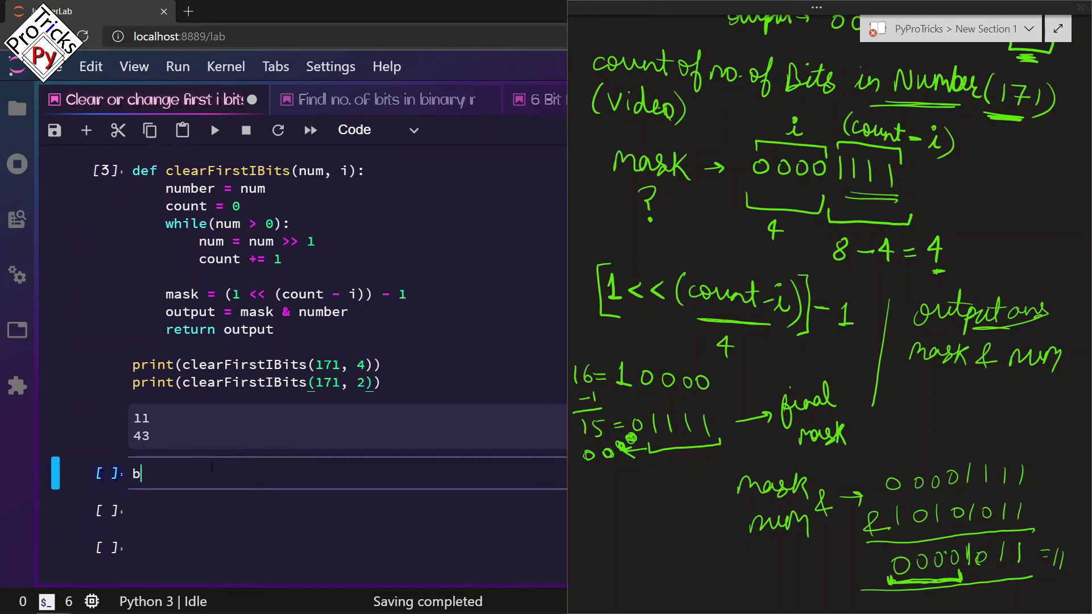
text(in(43)
key(shift+Return)
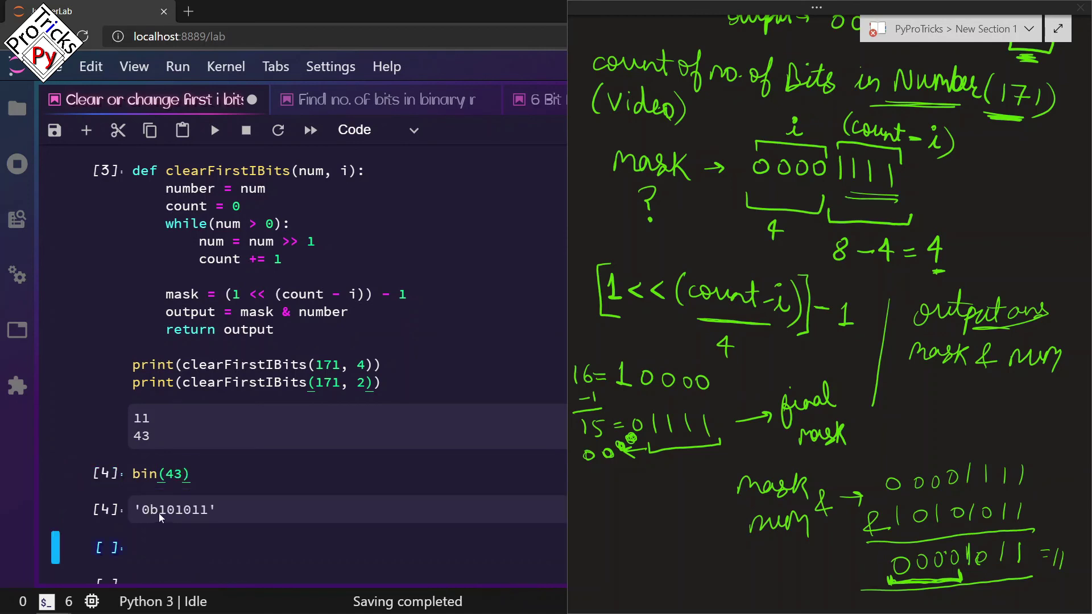
drag(159, 512, 214, 509)
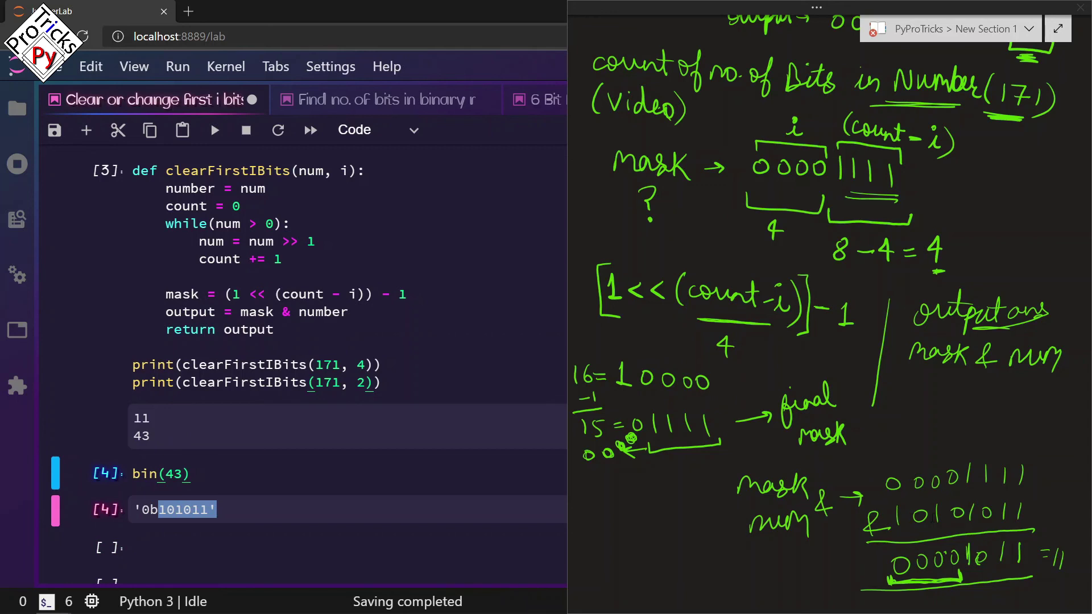
key(Up)
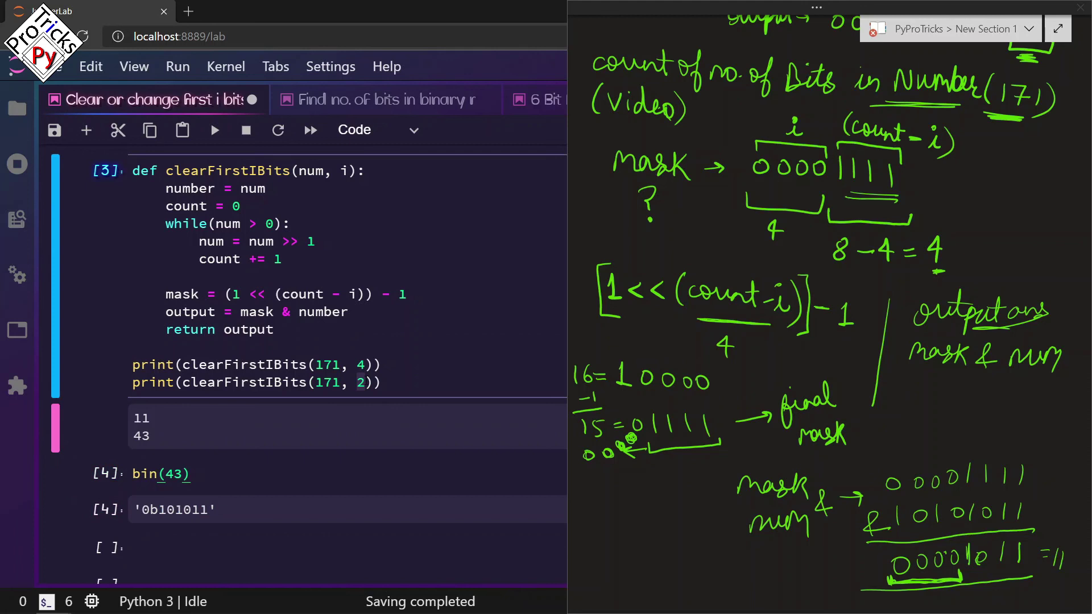
mouse_move(889, 504)
mouse_down()
mouse_move(927, 515)
mouse_move(933, 530)
mouse_up()
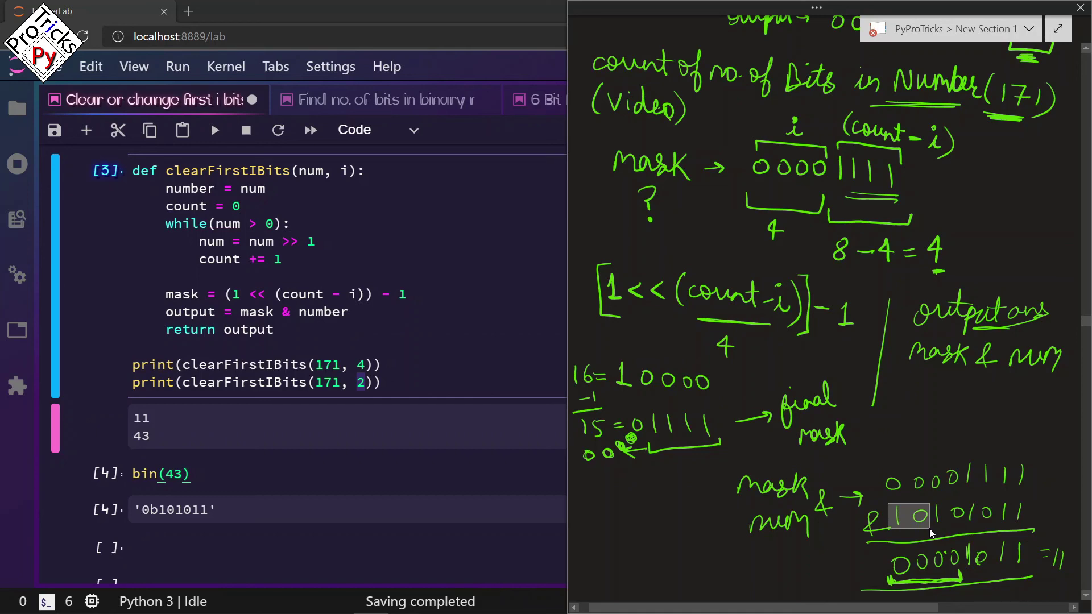
key(Escape)
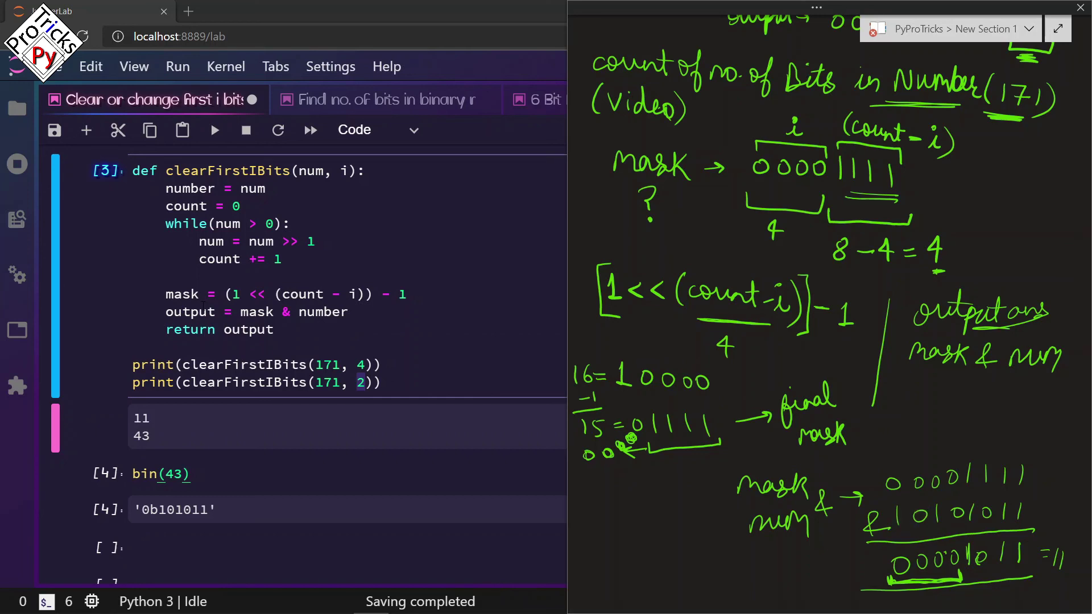
scroll(307, 341, up, 3)
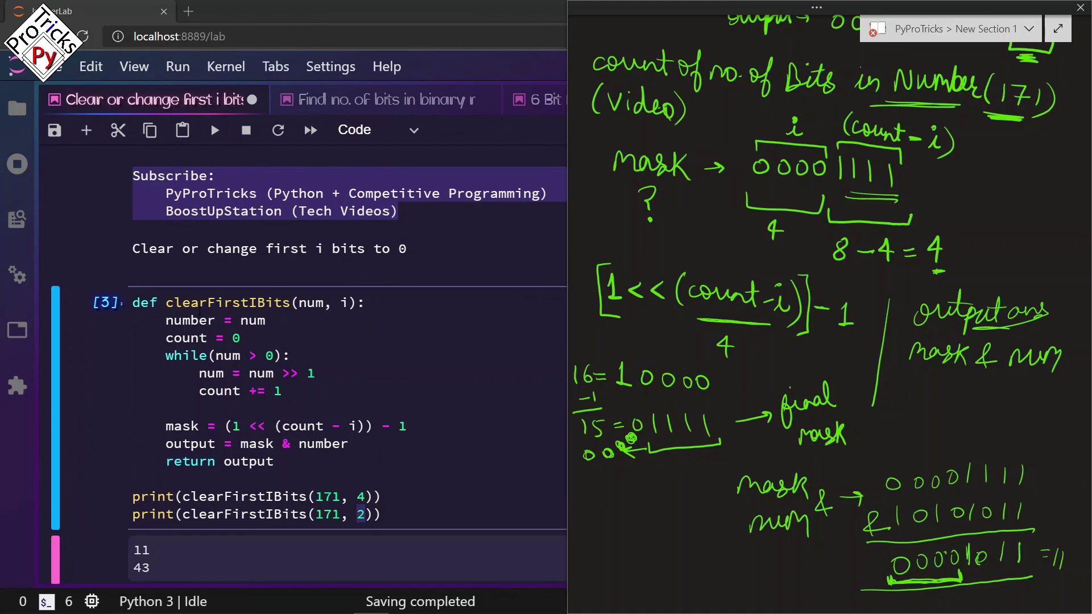
click(218, 194)
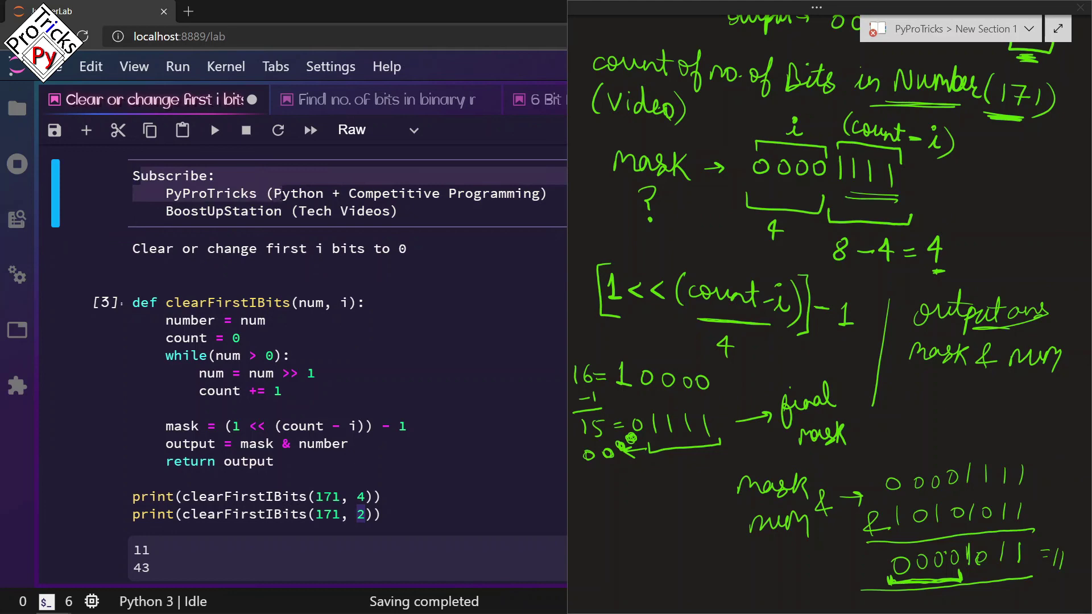
double_click(224, 211)
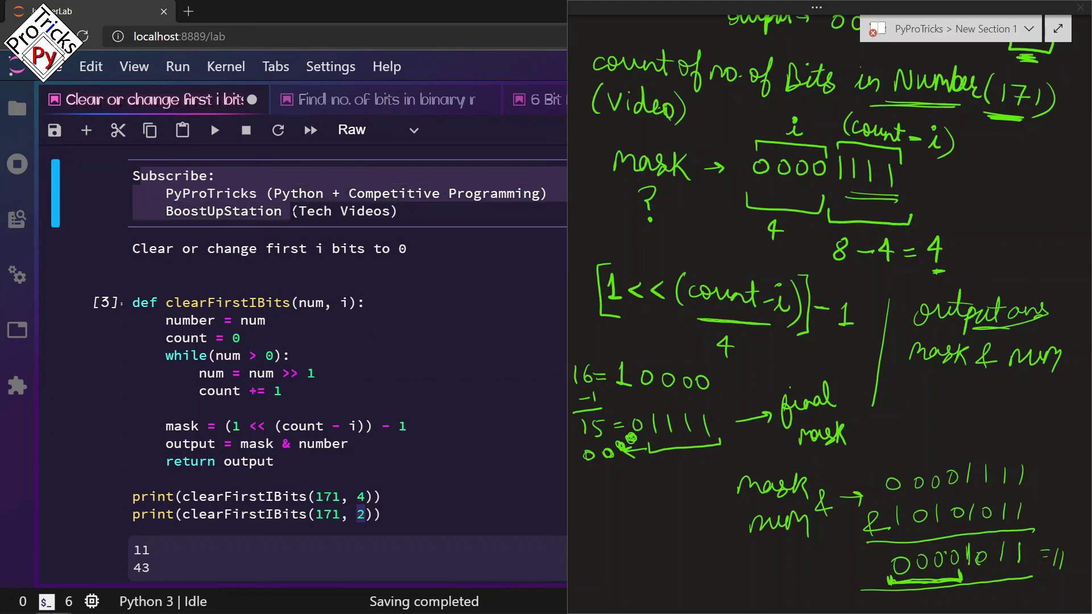